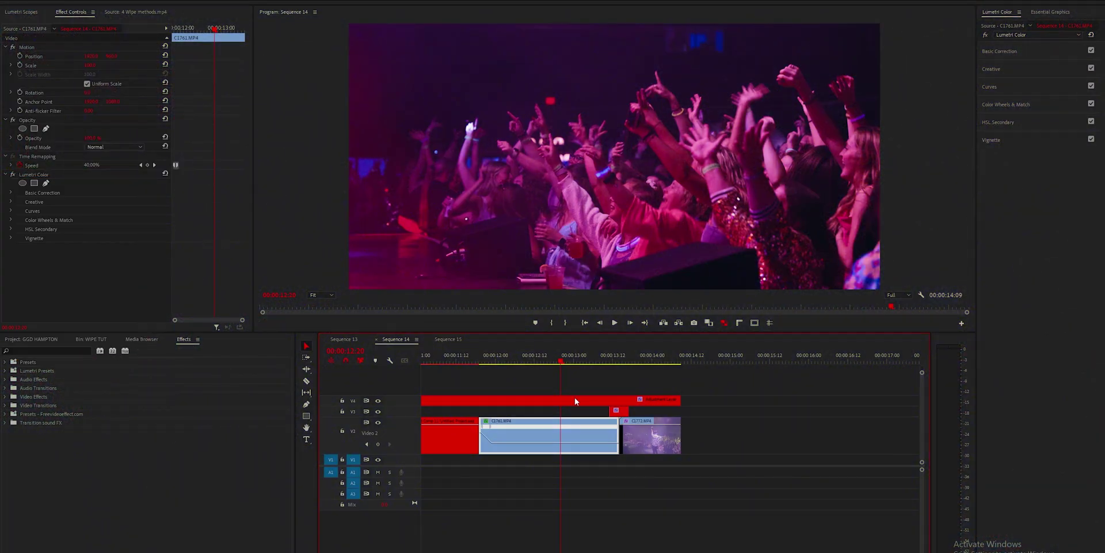
- Select the last two video clips in Sequence 14 for replacement with a linked composition and switch to After Effects
left_click_drag(556, 366, 482, 358)
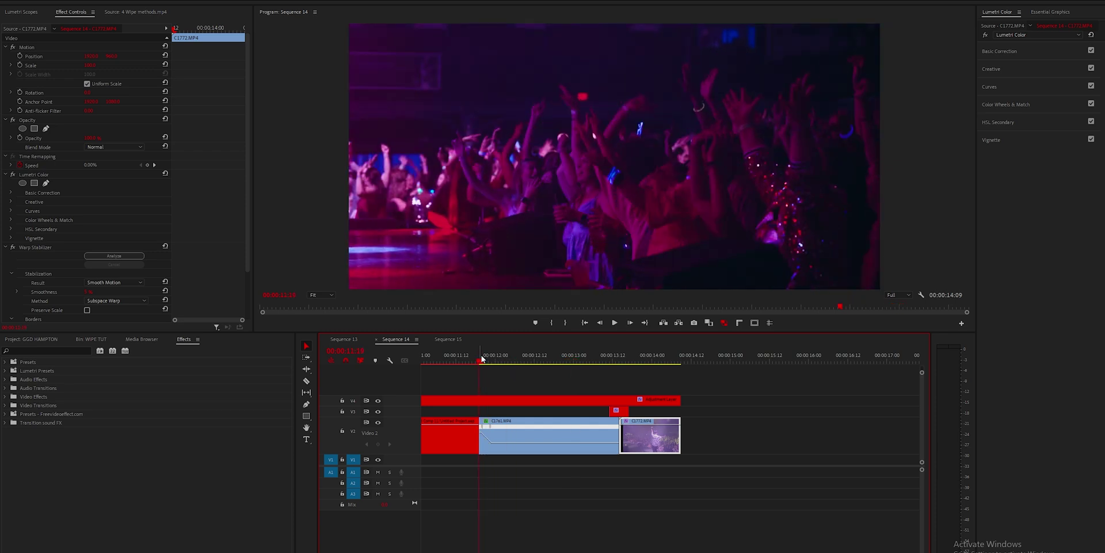
left_click_drag(662, 484, 513, 429)
right_click(513, 429)
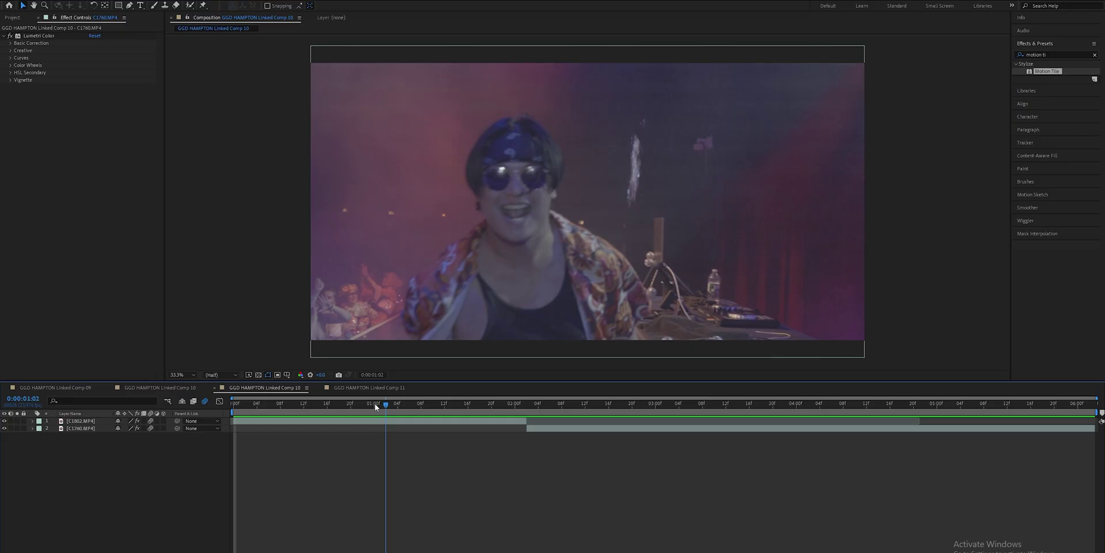
- Find the whip movement in the outgoing clip C1802.MP4 and set its starting Position keyframe at 0:00:01:21
left_click_drag(375, 403, 343, 402)
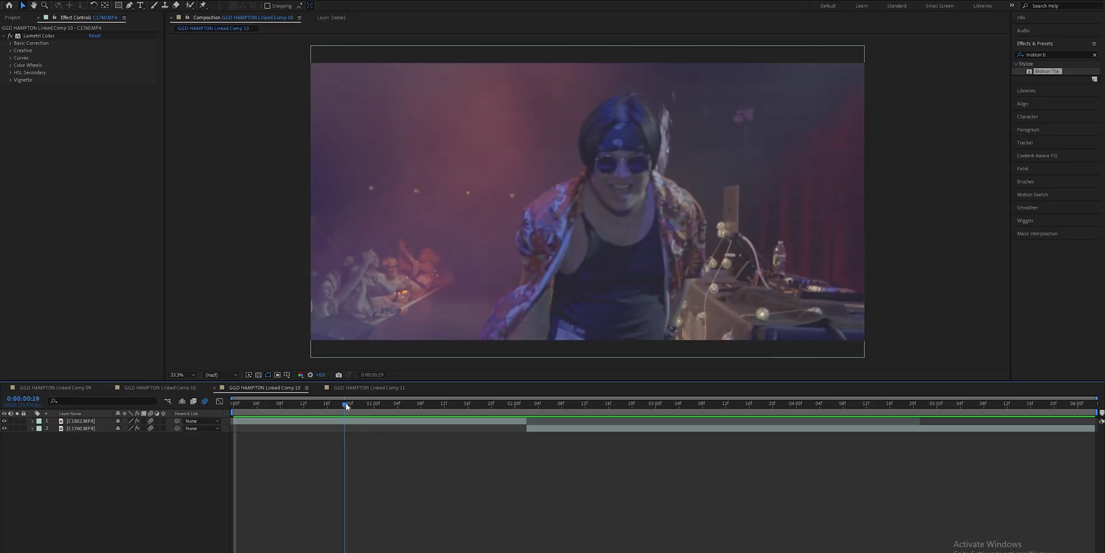
left_click(426, 403)
left_click_drag(469, 413, 443, 401)
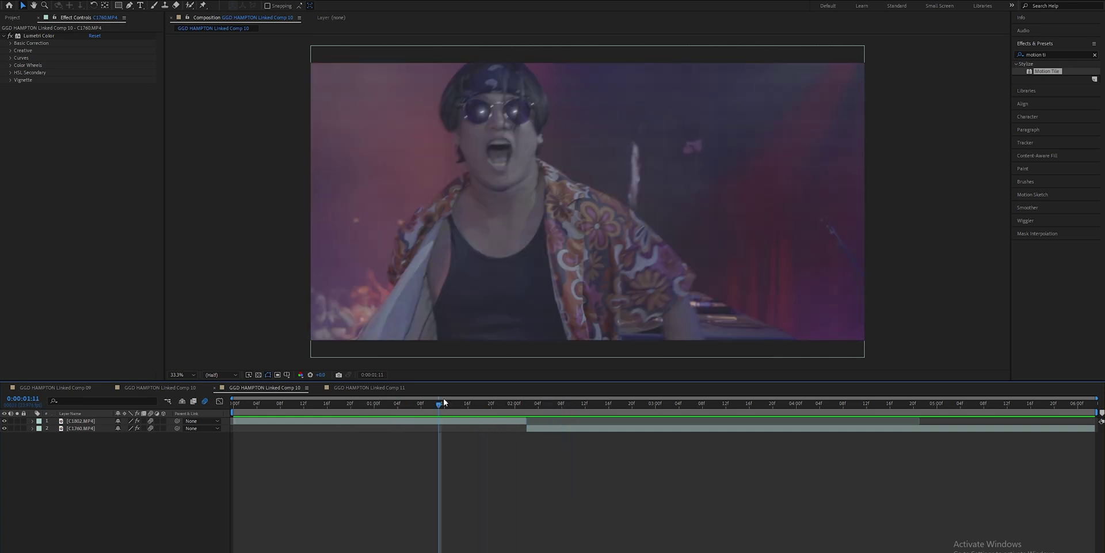
left_click_drag(443, 401, 511, 403)
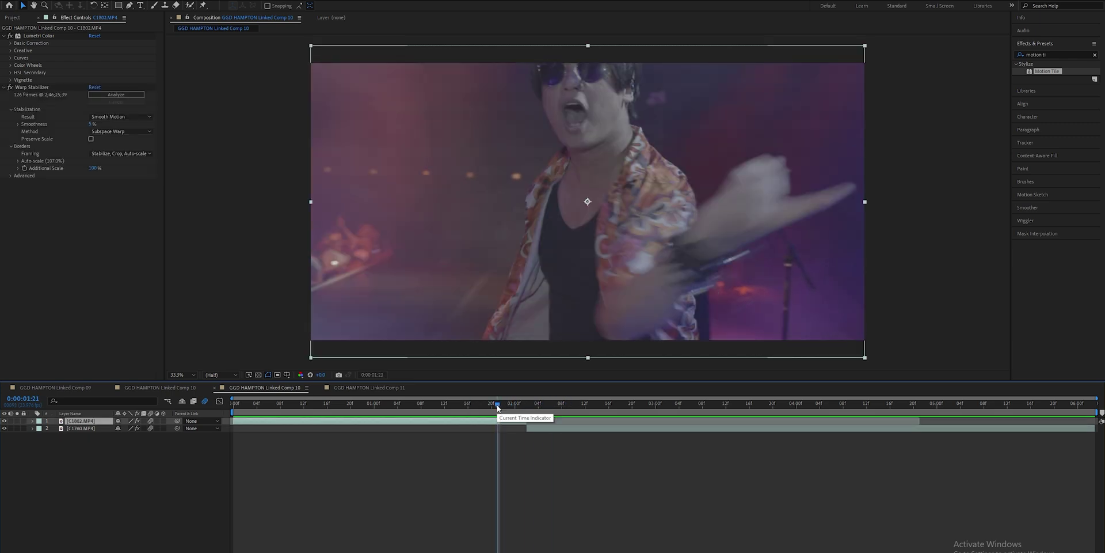
left_click_drag(498, 406, 500, 408)
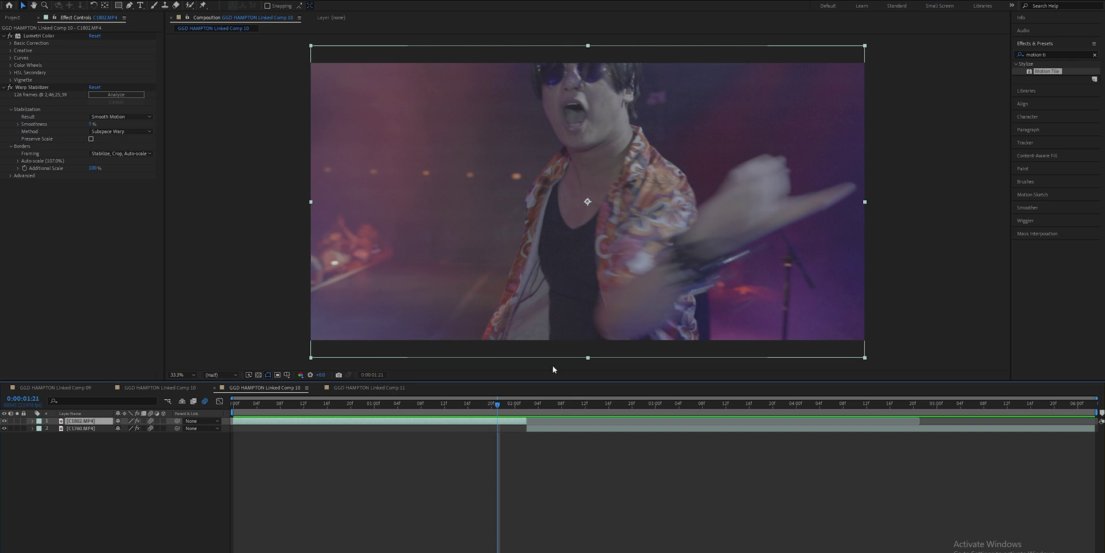
left_click(32, 422)
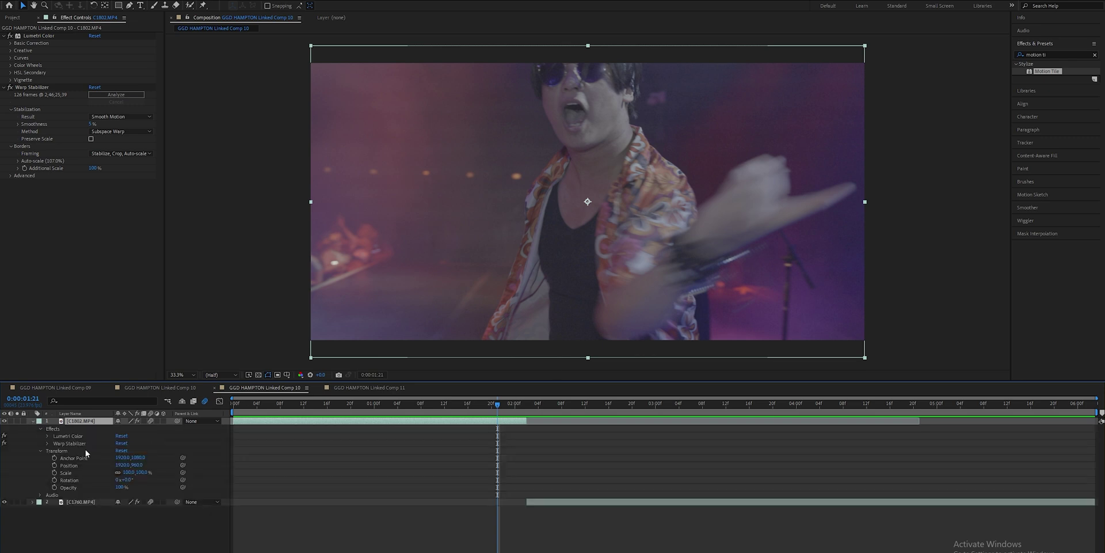
left_click(40, 452)
left_click(41, 452)
left_click(54, 464)
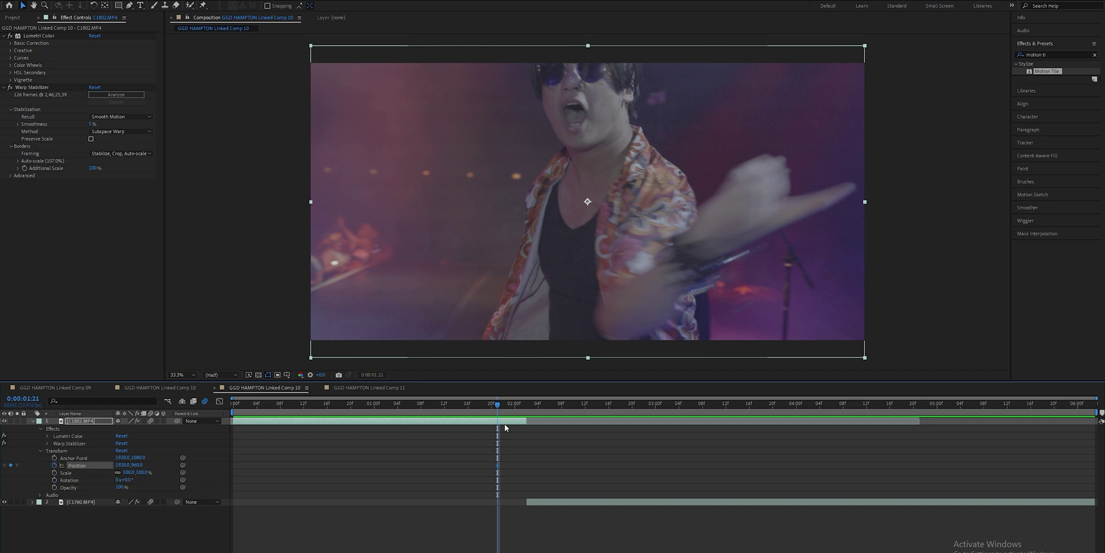
- Slide clip C1802.MP4 left to an X Position of 121 and place that keyframe at the clip's end, 0:00:02:02
left_click(521, 404)
left_click_drag(122, 465, 73, 465)
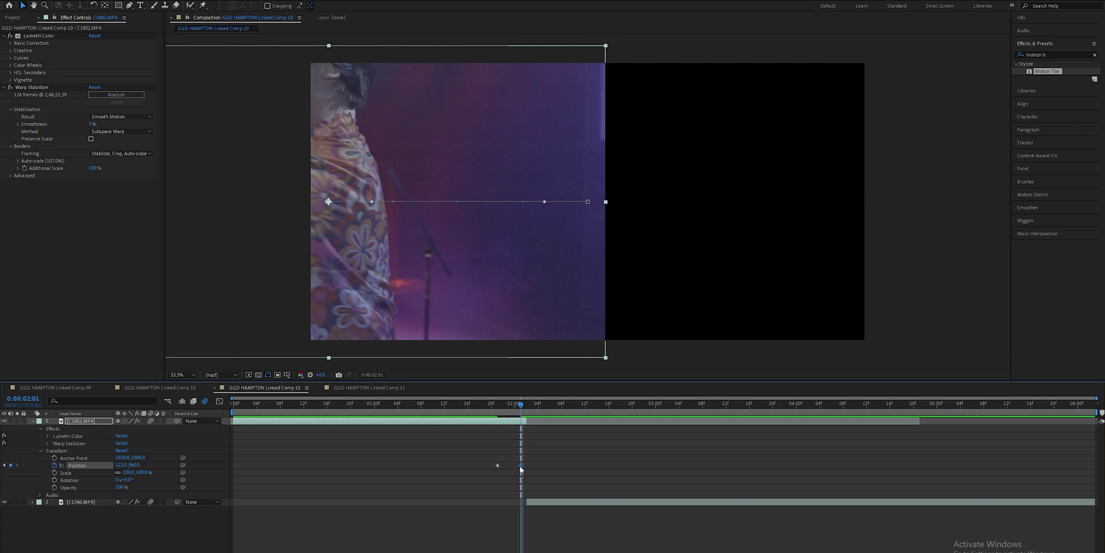
left_click_drag(520, 466, 526, 466)
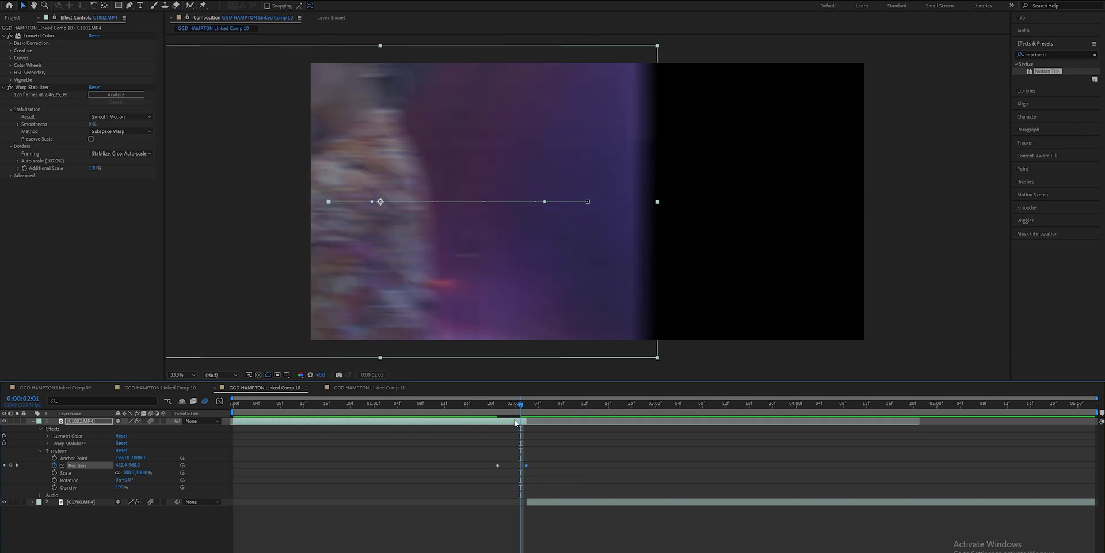
- Find the Motion Tile effect and apply it to the outgoing clip C1802.MP4
left_click(497, 405)
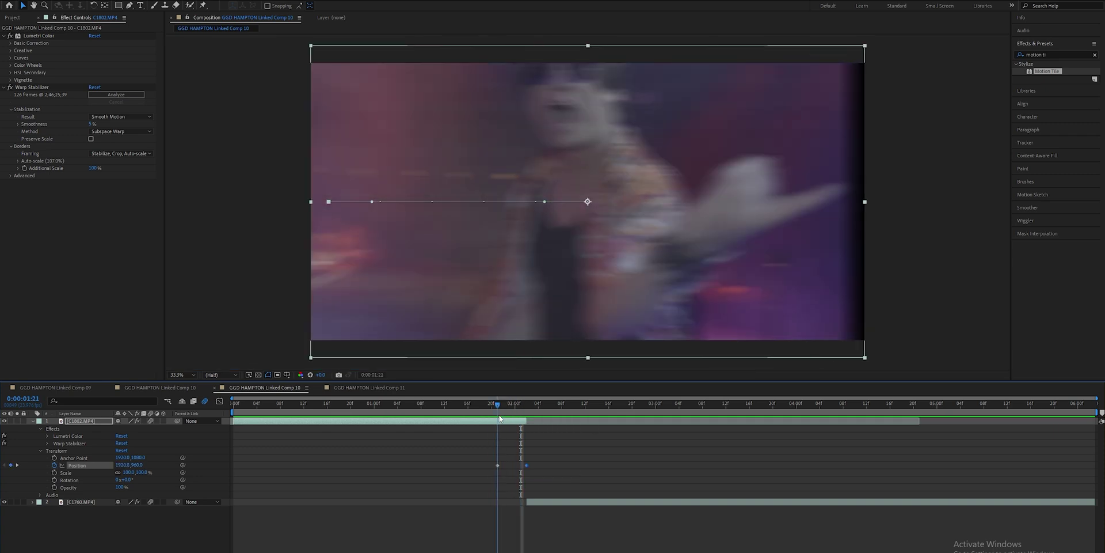
key("ctrl+5")
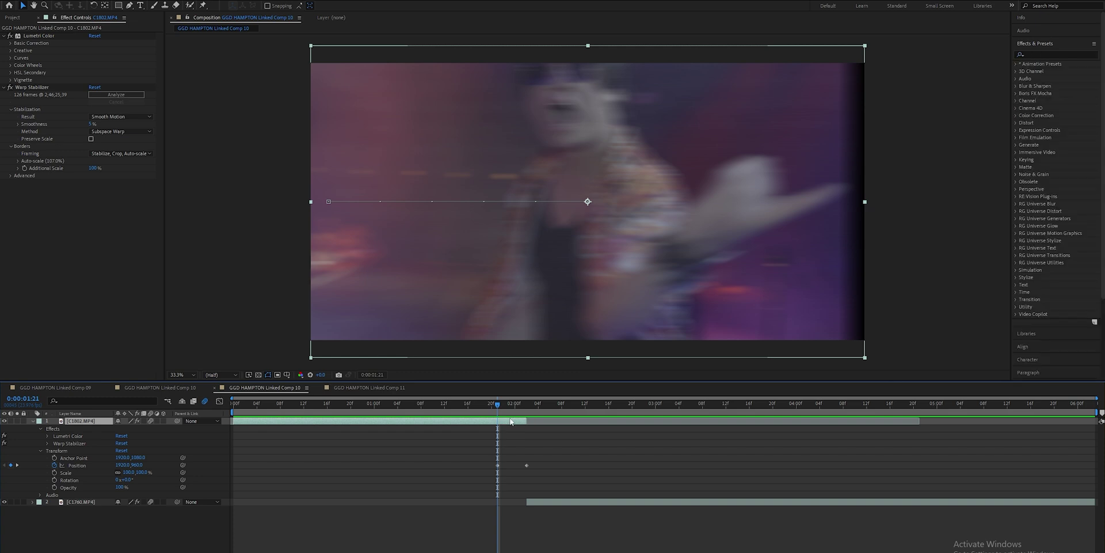
left_click(1058, 55)
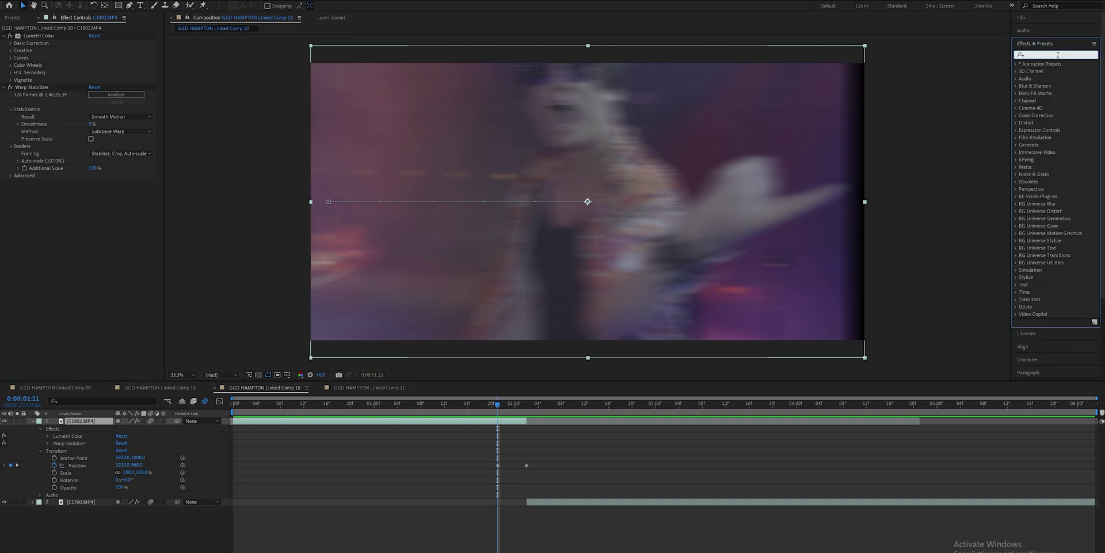
type("motion tile")
left_click_drag(1047, 71, 274, 424)
- Set Motion Tile's output width and output height to 300 and enable Mirror Edges
left_click(95, 213)
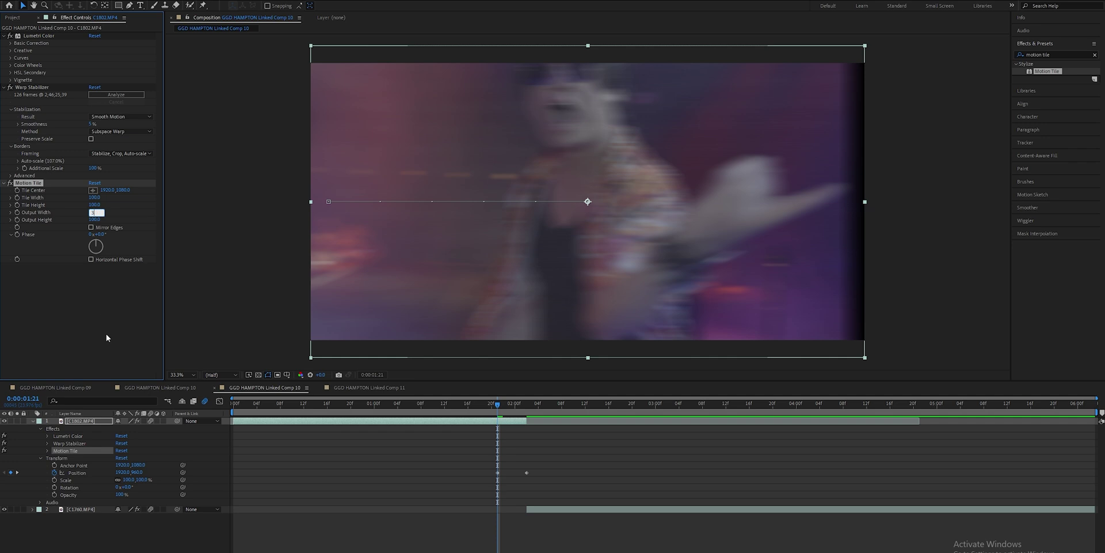
left_click(97, 219)
type("300")
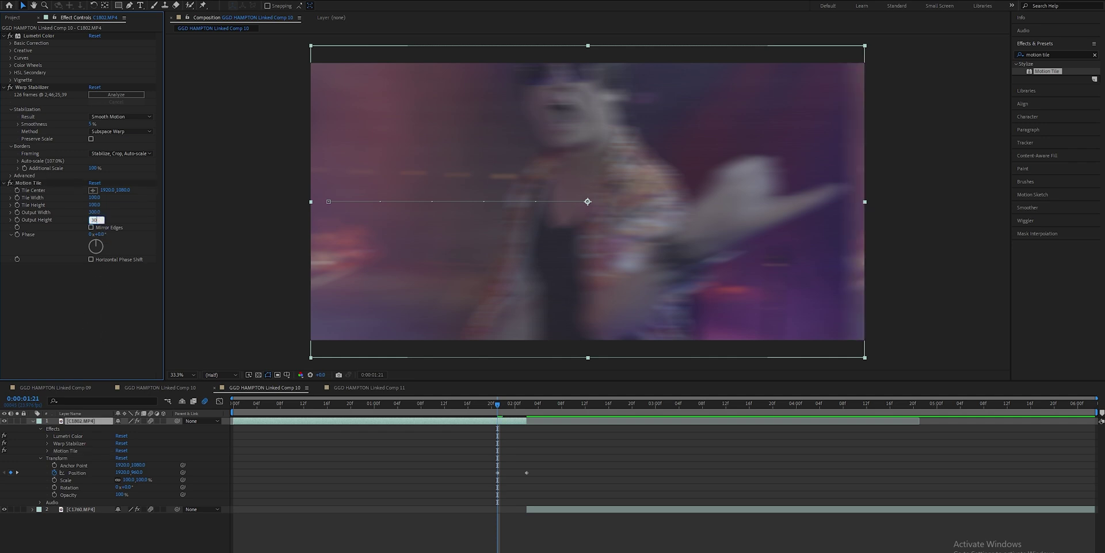
left_click(92, 227)
- At the cut, 0:00:02:02, shift the incoming clip C1760.MP4 right to an X Position of 3457 and keyframe its Position
left_click(514, 404)
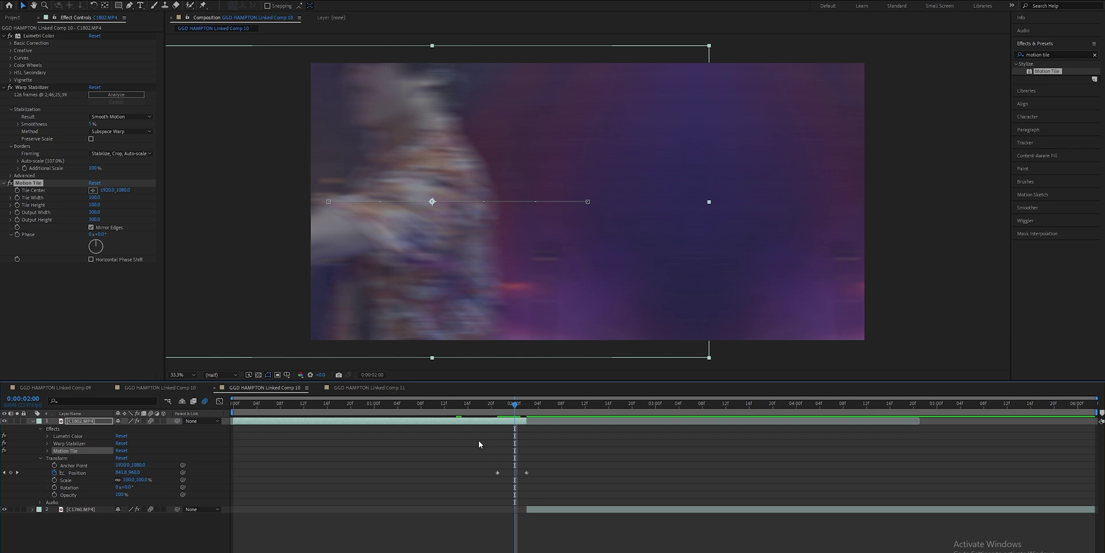
mouse_move(514, 412)
left_mouse_down()
mouse_move(502, 406)
mouse_move(526, 405)
left_mouse_up()
left_click(541, 511)
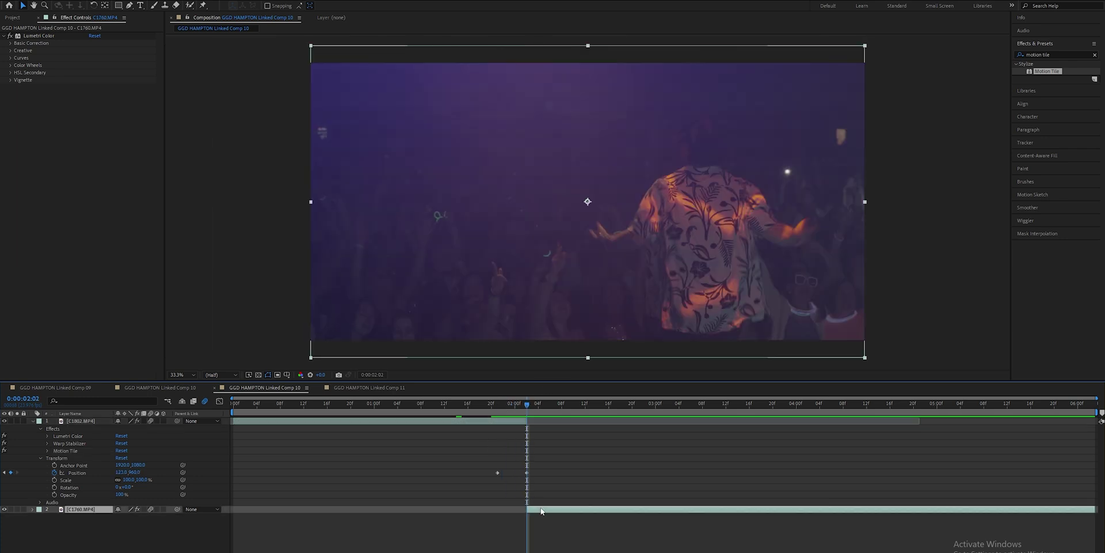
left_click(33, 420)
left_click(33, 428)
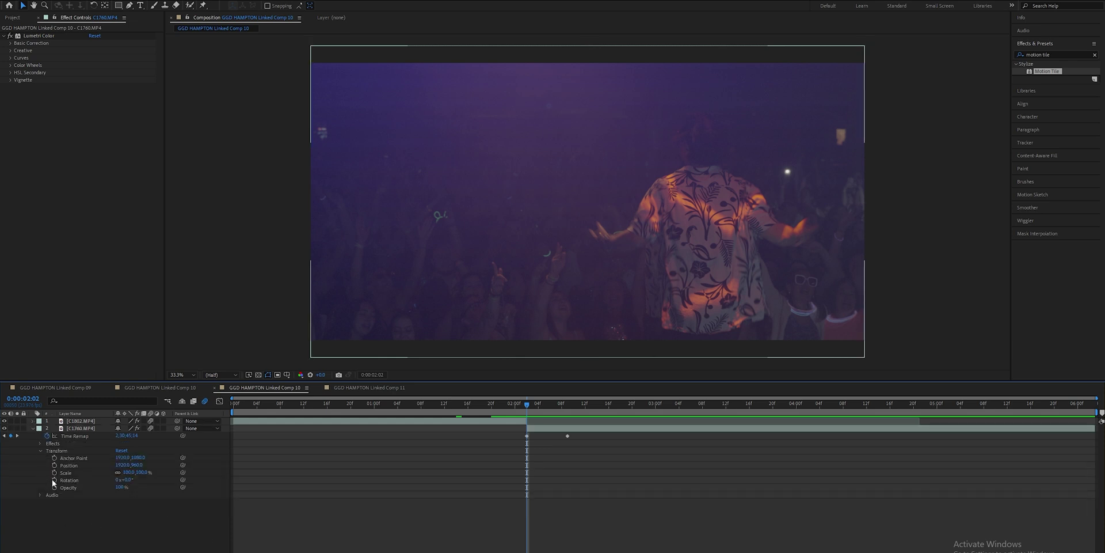
left_click(525, 441)
left_click_drag(121, 464, 634, 478)
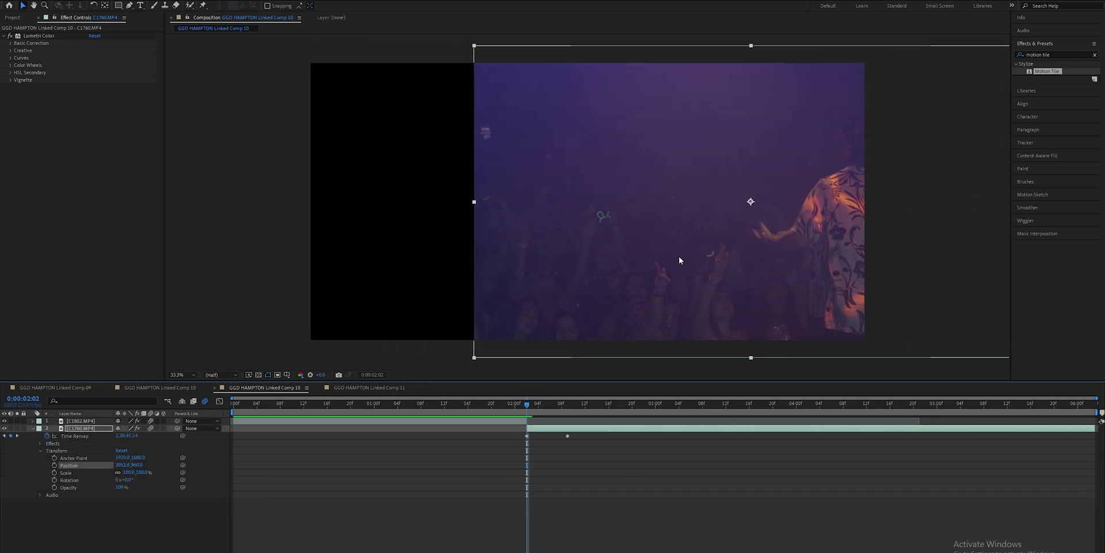
left_click_drag(129, 465, 286, 459)
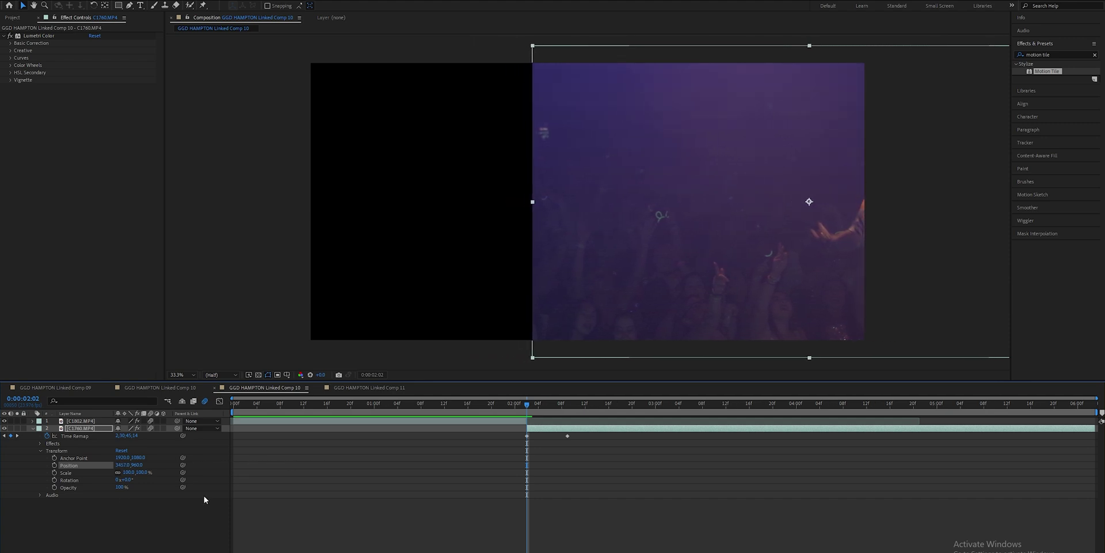
left_click(55, 464)
- At 0:00:02:08, reset the incoming clip's Position so a centred keyframe ends its slide
key("space")
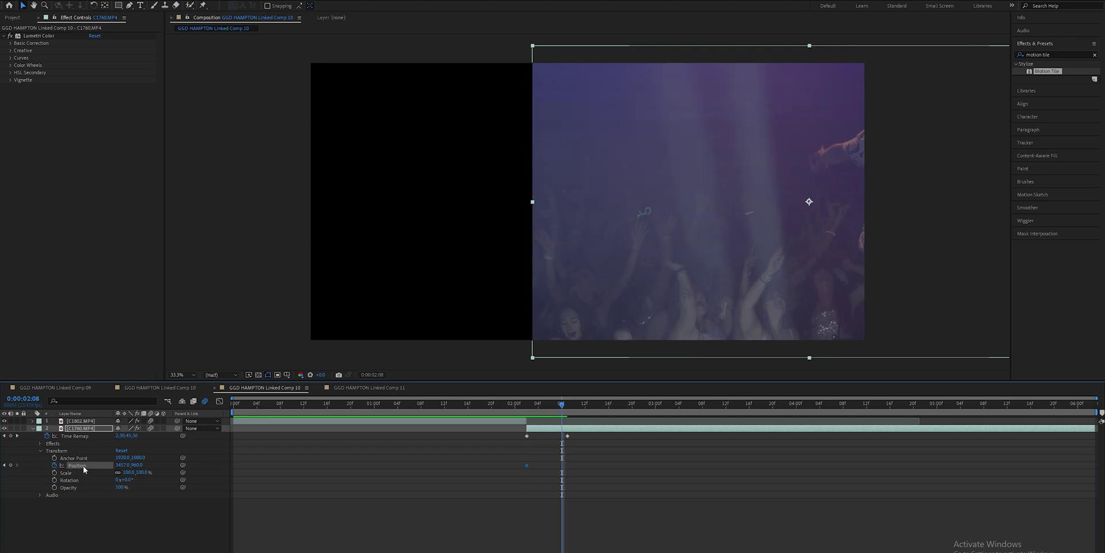
right_click(83, 466)
left_click(104, 412)
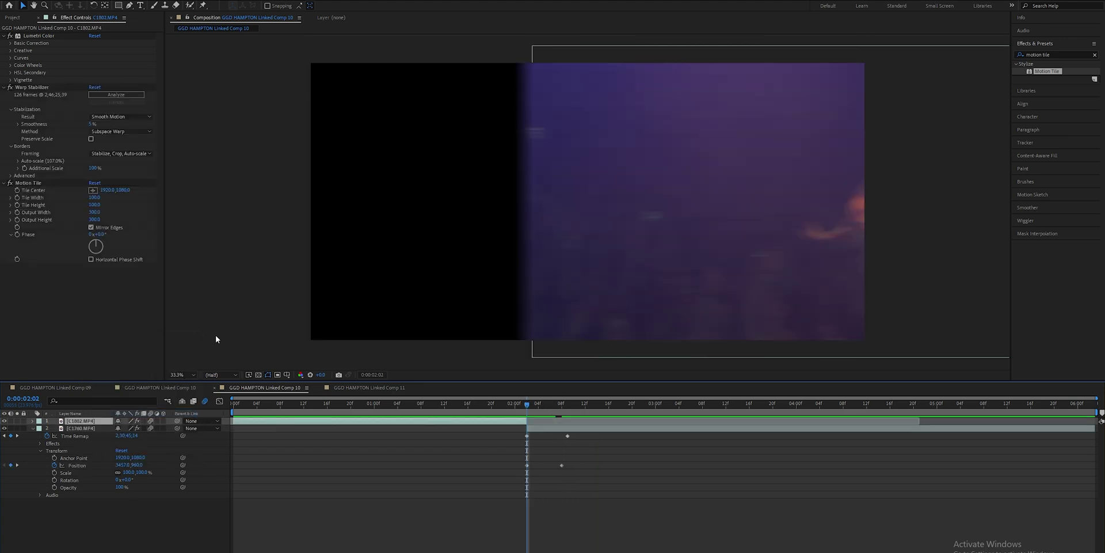
- Copy the Motion Tile effect from C1802.MP4 and paste it onto C1760.MP4
left_click(39, 183)
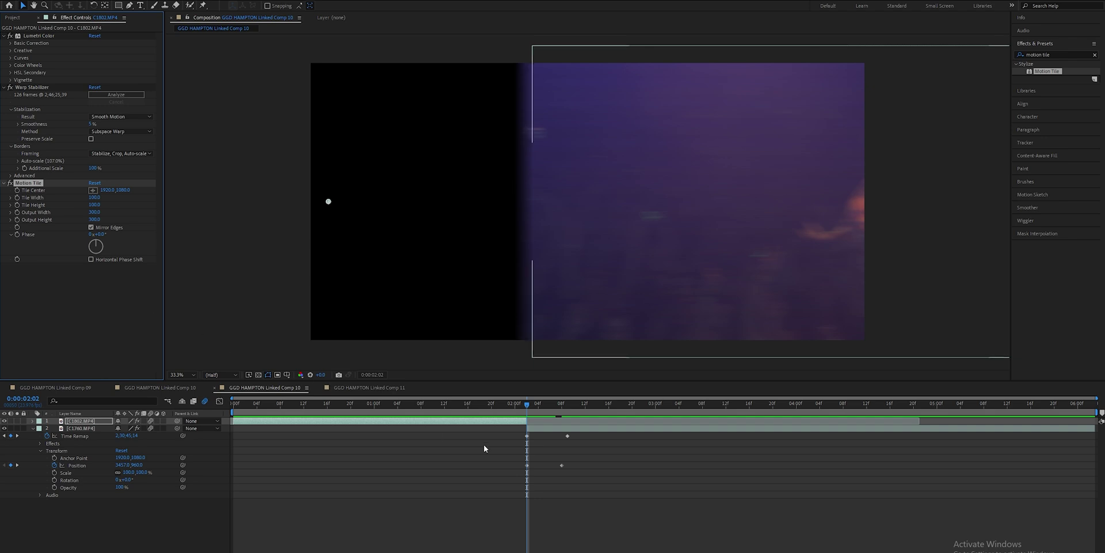
left_click(542, 429)
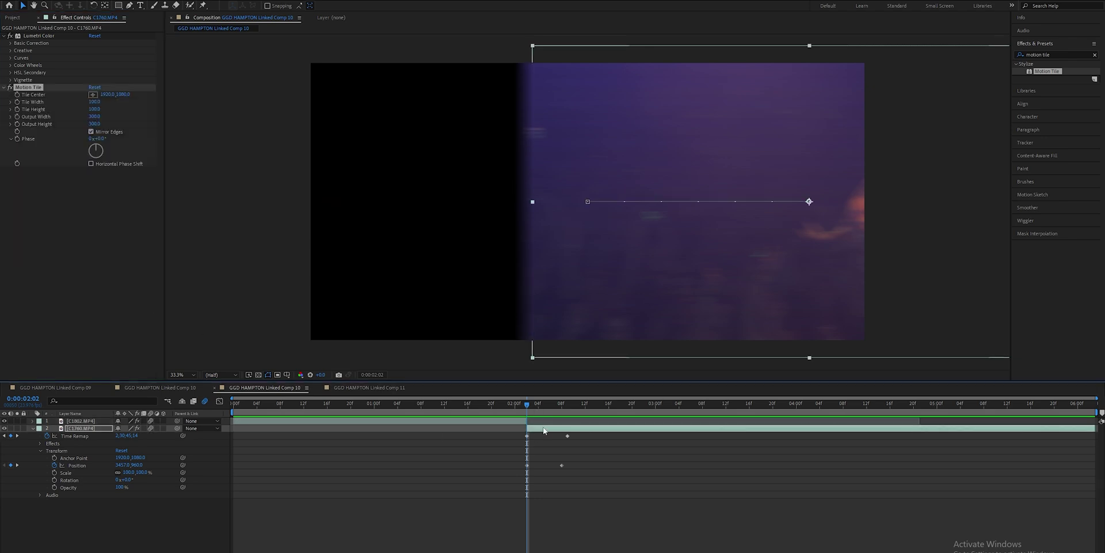
key("ctrl+v")
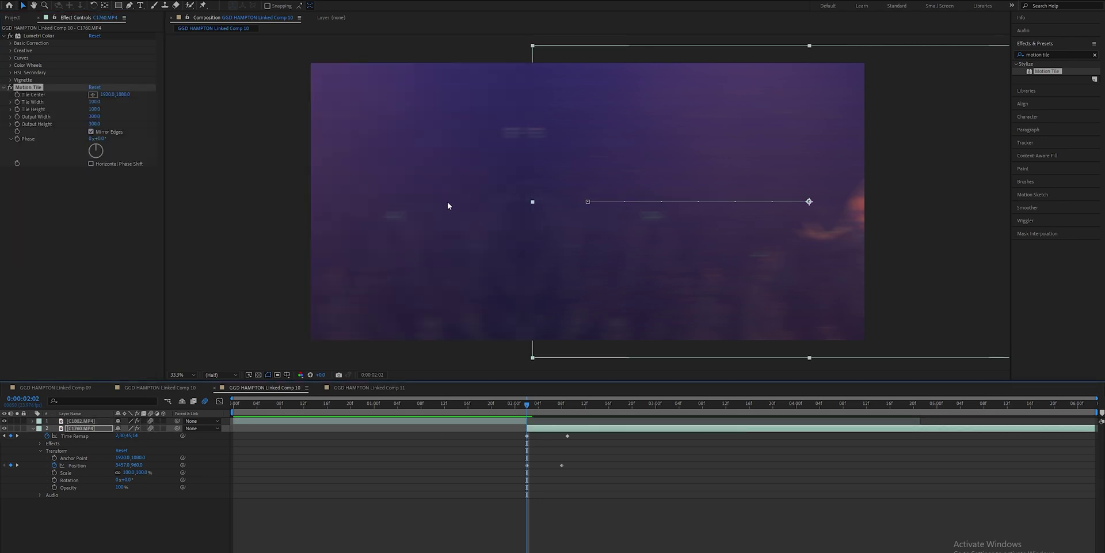
- Preview the transition and tighten it, moving the outgoing clip's first Position keyframe to 0:00:01:22 and the incoming clip's last to 0:00:02:07
left_click_drag(526, 396, 477, 414)
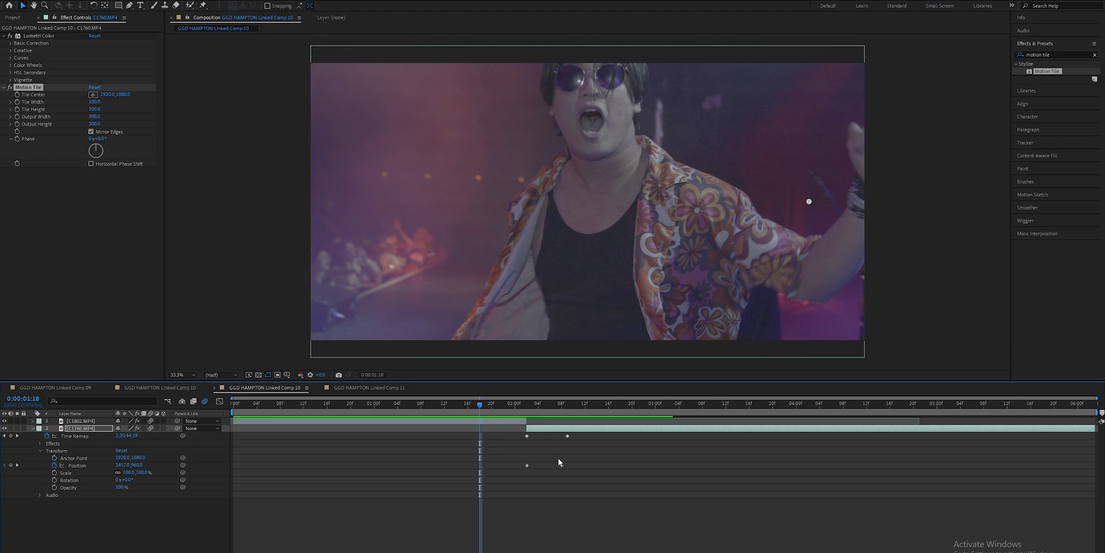
key("k")
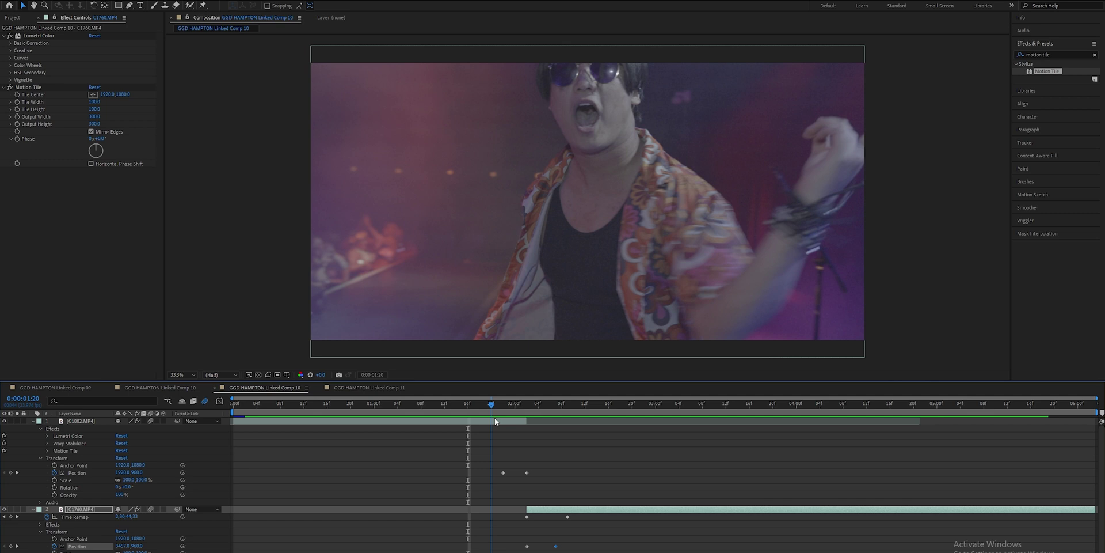
mouse_move(495, 419)
left_mouse_down()
mouse_move(554, 424)
mouse_move(500, 422)
left_mouse_up()
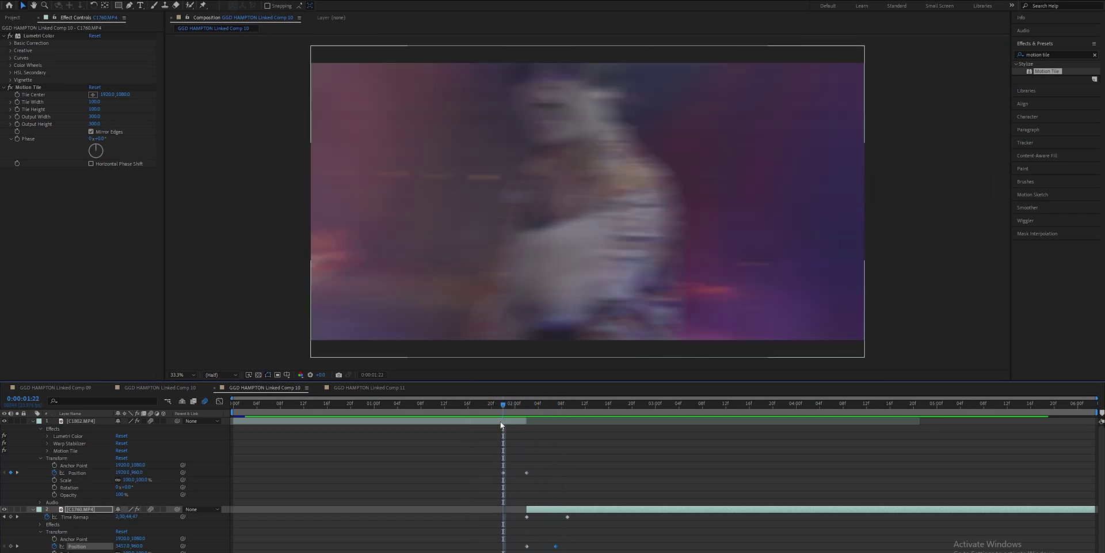
- Apply Easy Ease to the outgoing clip's first Position keyframe and the incoming clip's last Position keyframe
left_click(505, 473)
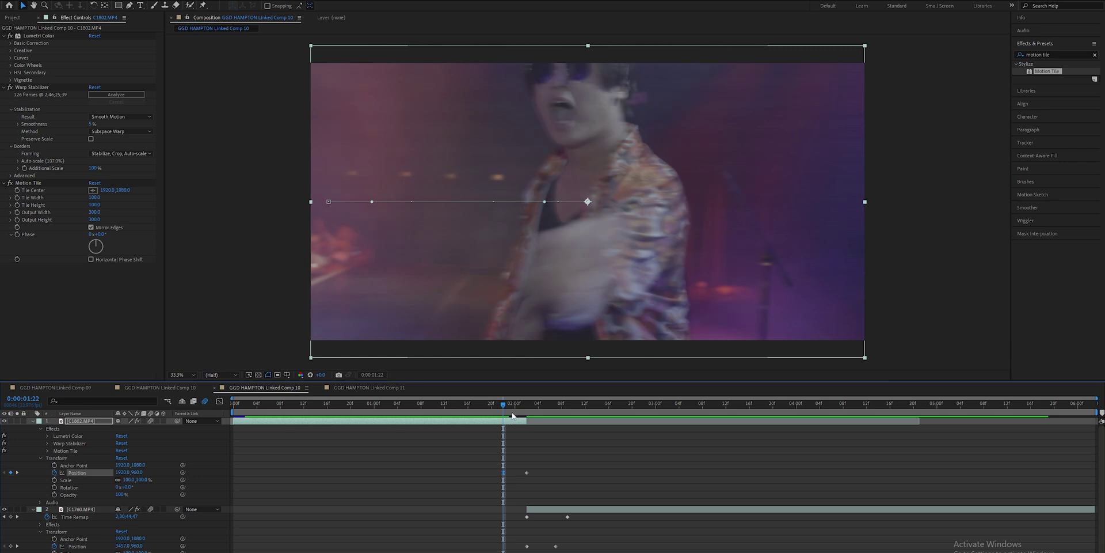
left_click_drag(512, 416, 551, 413)
left_click(556, 545)
key("F9")
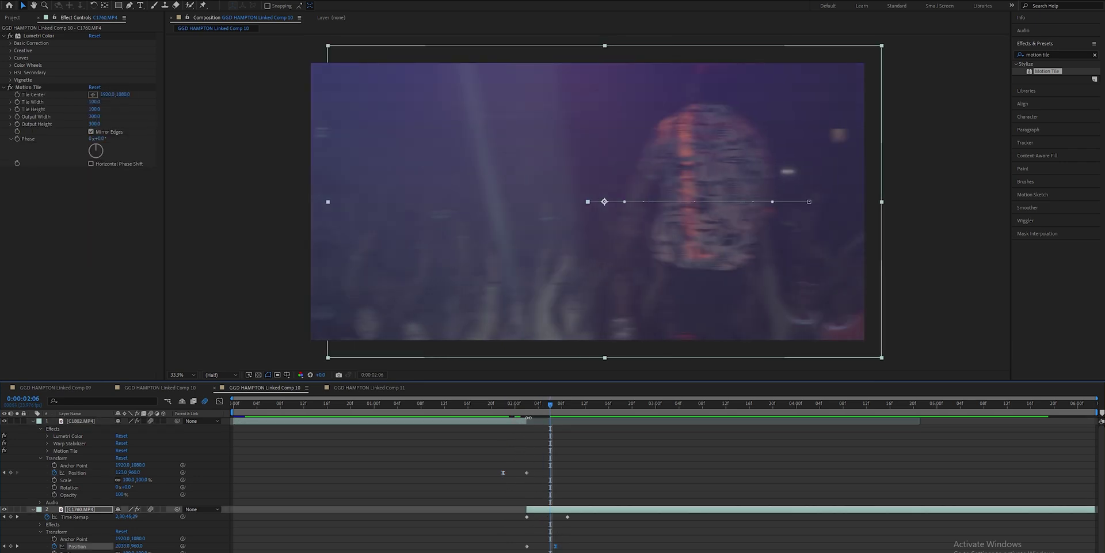
- Enable motion blur on both clip layers and play back the slide transition
left_click_drag(537, 407, 493, 410)
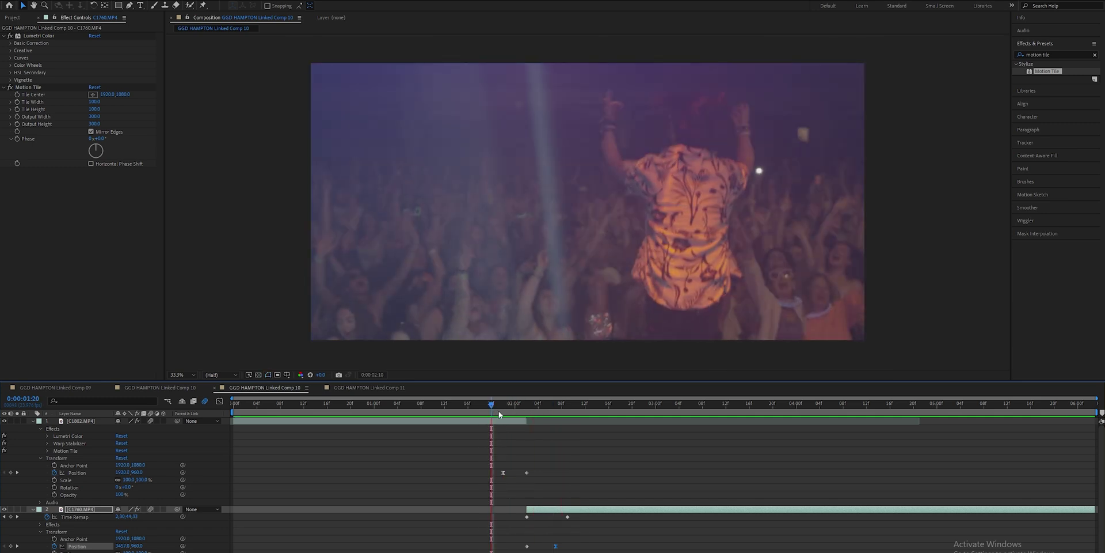
left_click(499, 413)
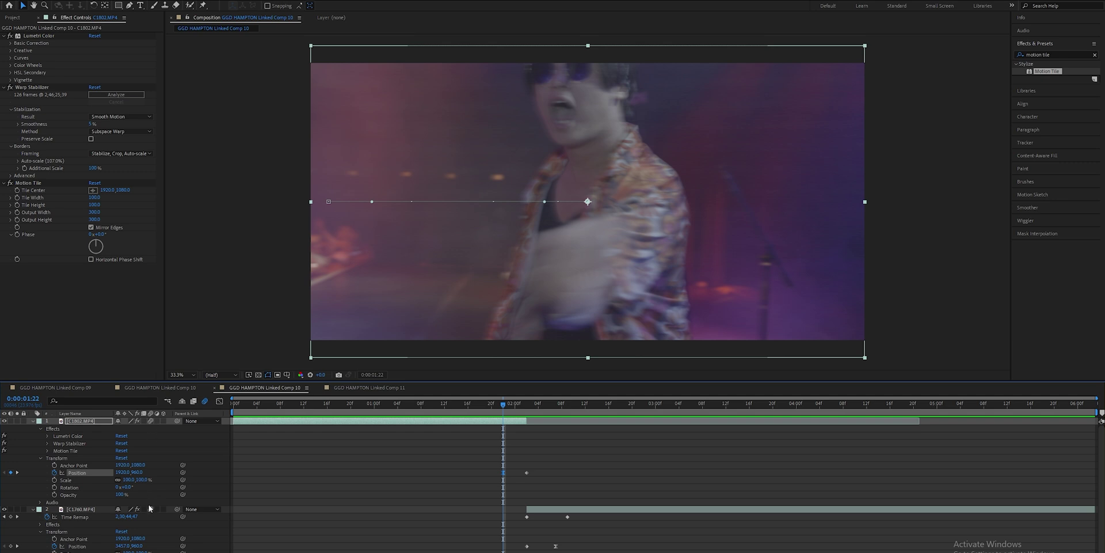
left_click(476, 404)
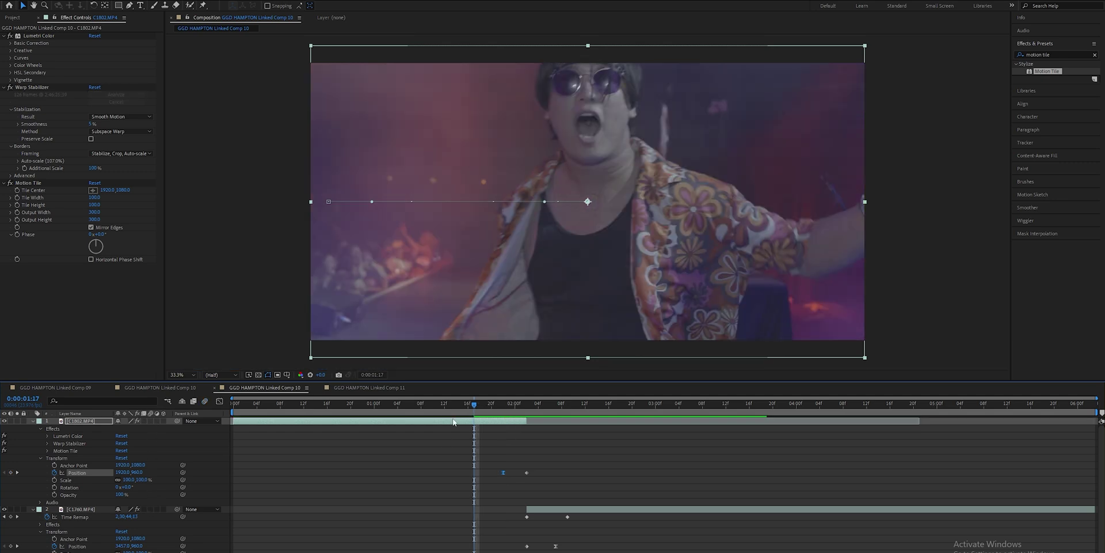
left_click(151, 421)
left_click(151, 509)
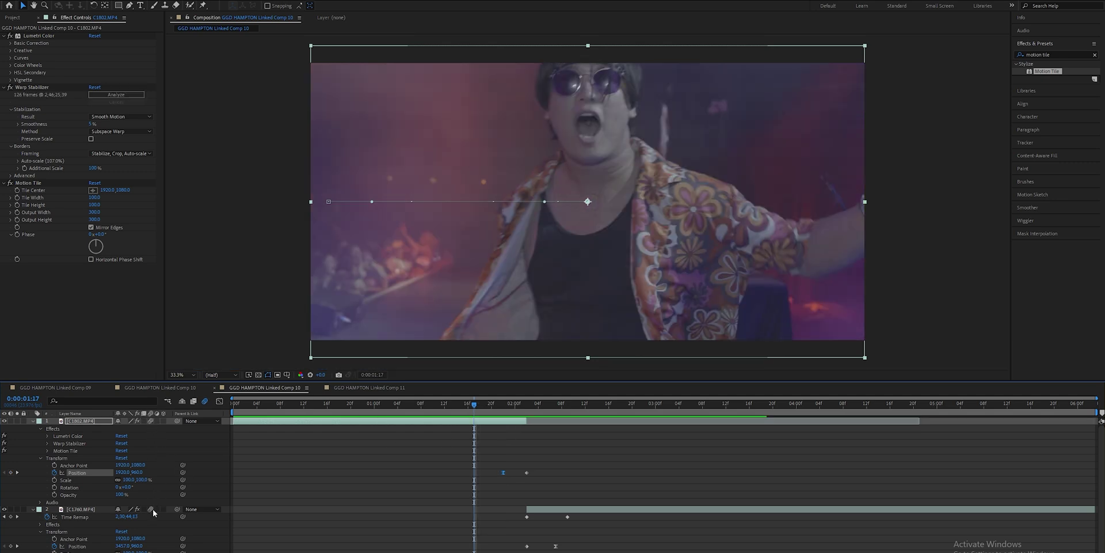
key("space")
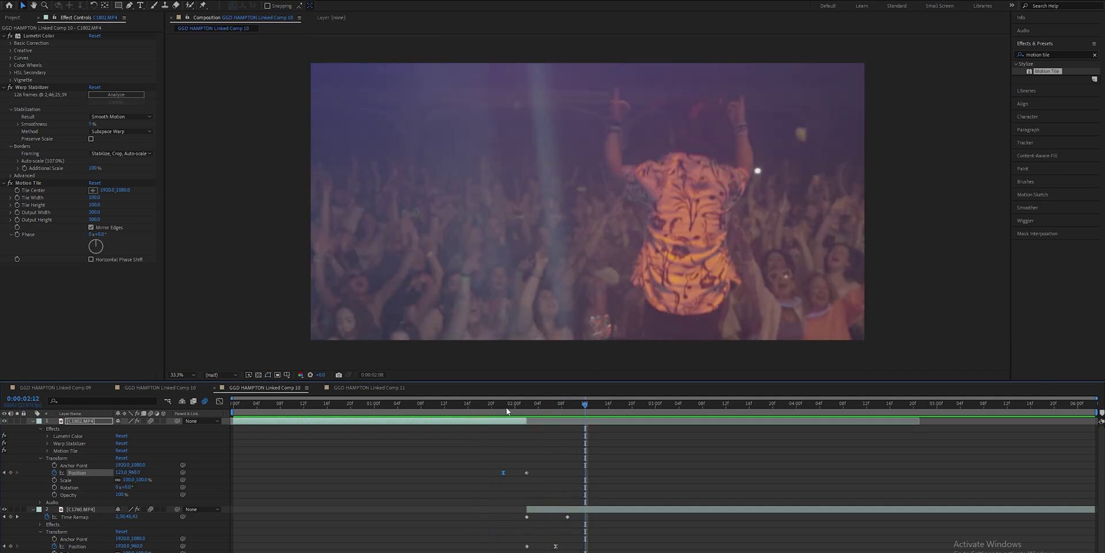
- Open the advanced composition settings for GGD HAMPTON Linked Comp 10
left_click(478, 406)
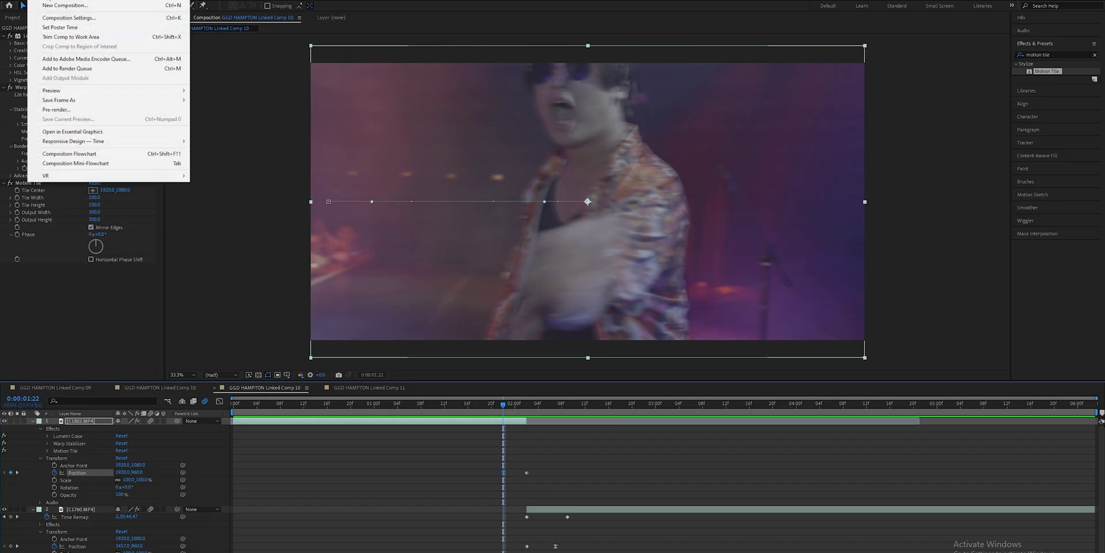
left_click(69, 17)
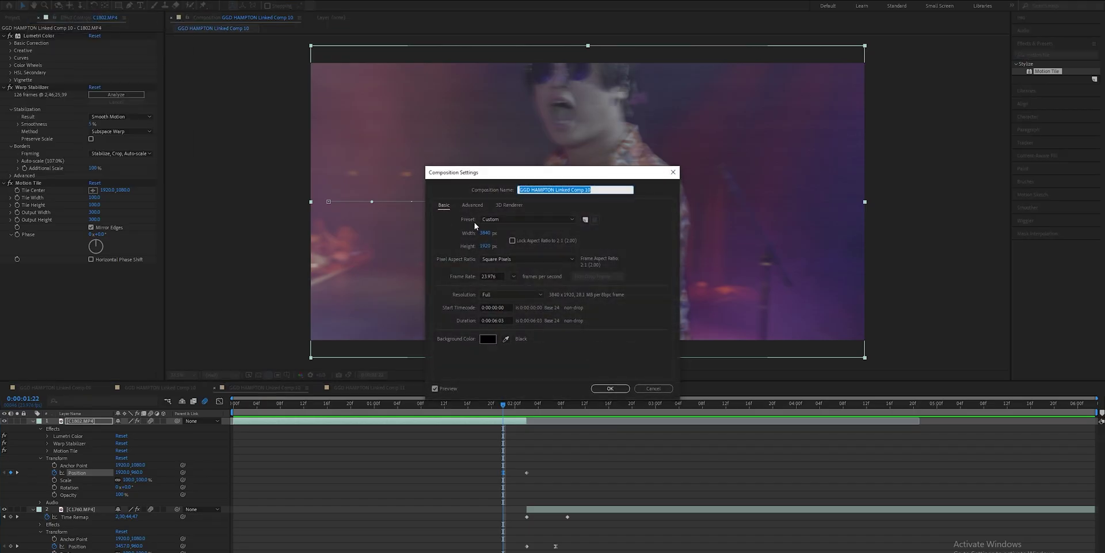
left_click(474, 206)
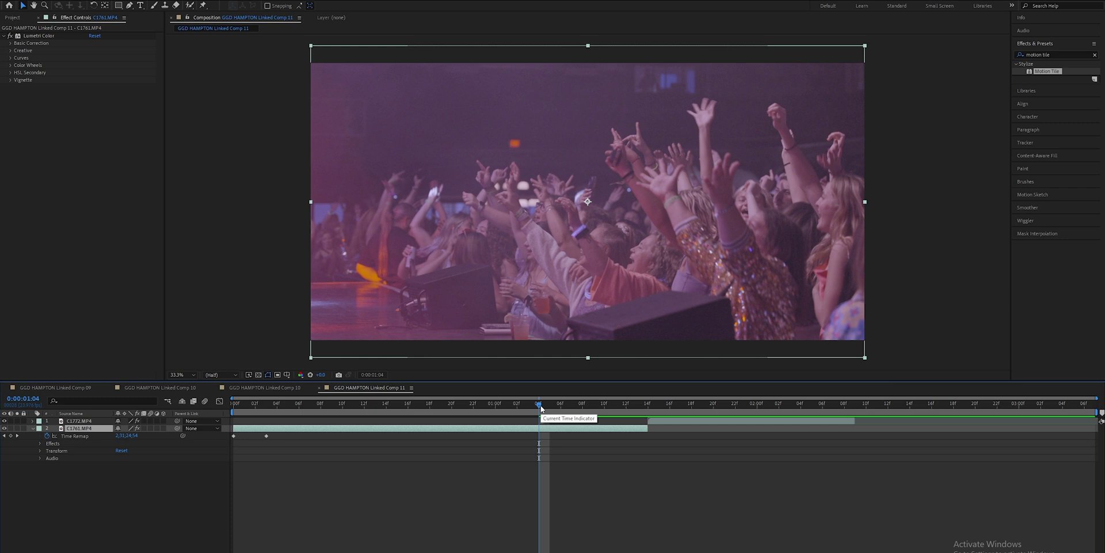
- In GGD HAMPTON Linked Comp 11, add a Position keyframe to the outgoing crowd clip at 0:00:01:09
mouse_move(541, 408)
left_mouse_down()
mouse_move(613, 402)
mouse_move(562, 406)
left_mouse_up()
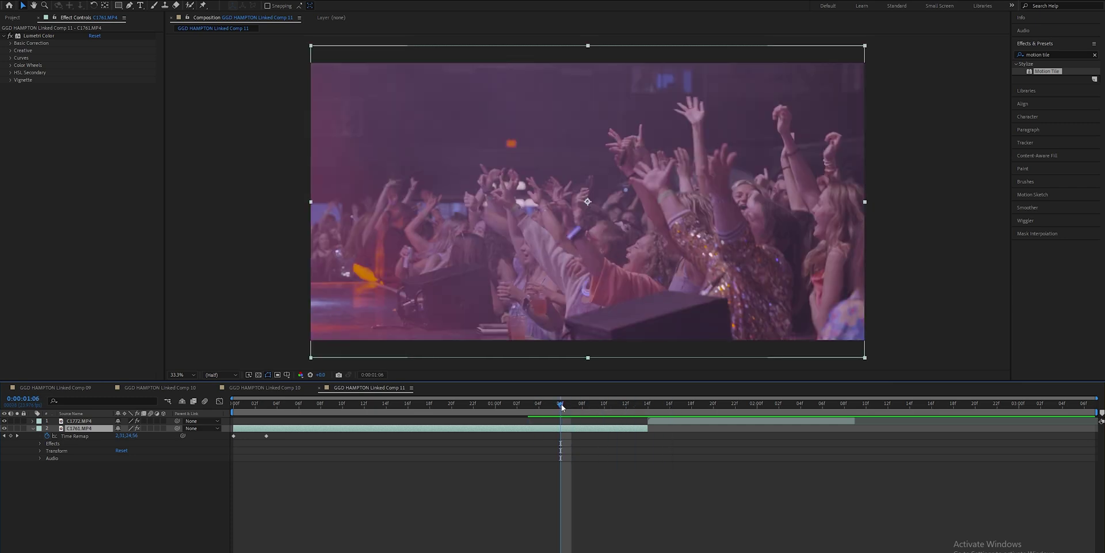
left_click_drag(561, 406, 595, 414)
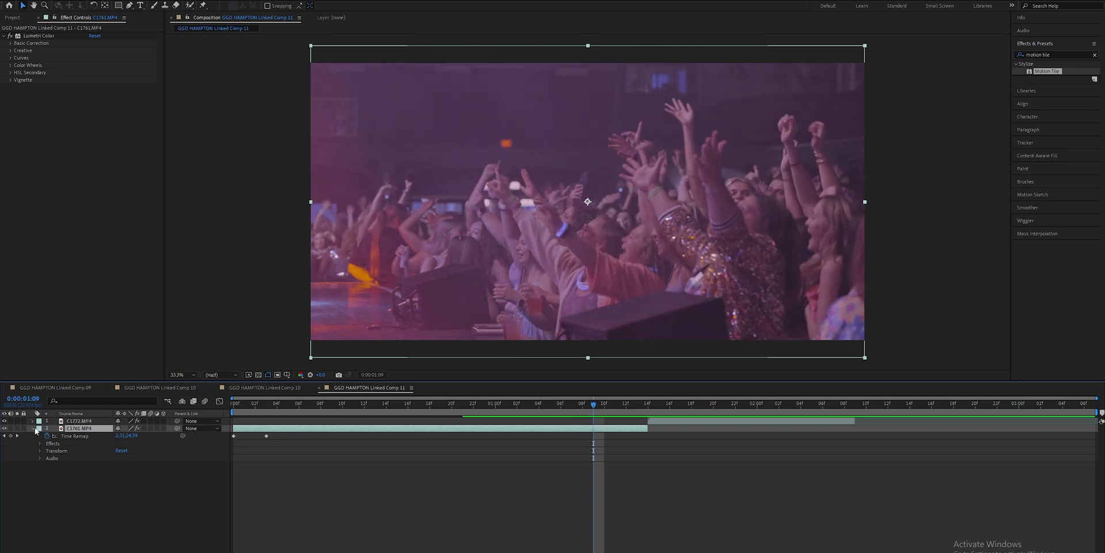
left_click(39, 451)
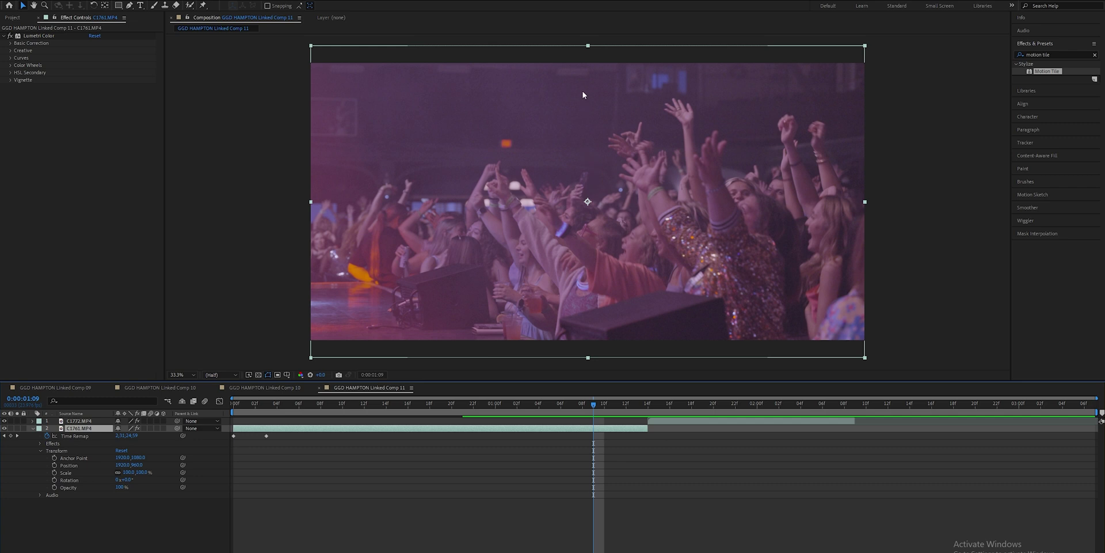
left_click(54, 465)
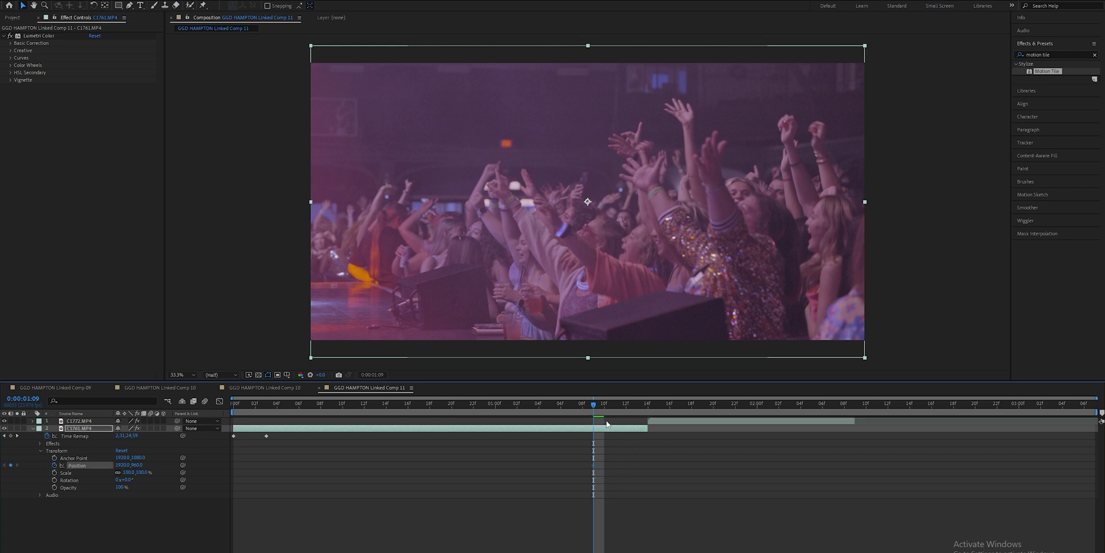
- Add a second Position keyframe moving the outgoing clip down to about Y 2264, and place it at the cut, 0:00:01:14
key("Page_Down")
key("Page_Down")
key("Page_Down")
key("Page_Down")
left_click_drag(138, 465, 481, 473)
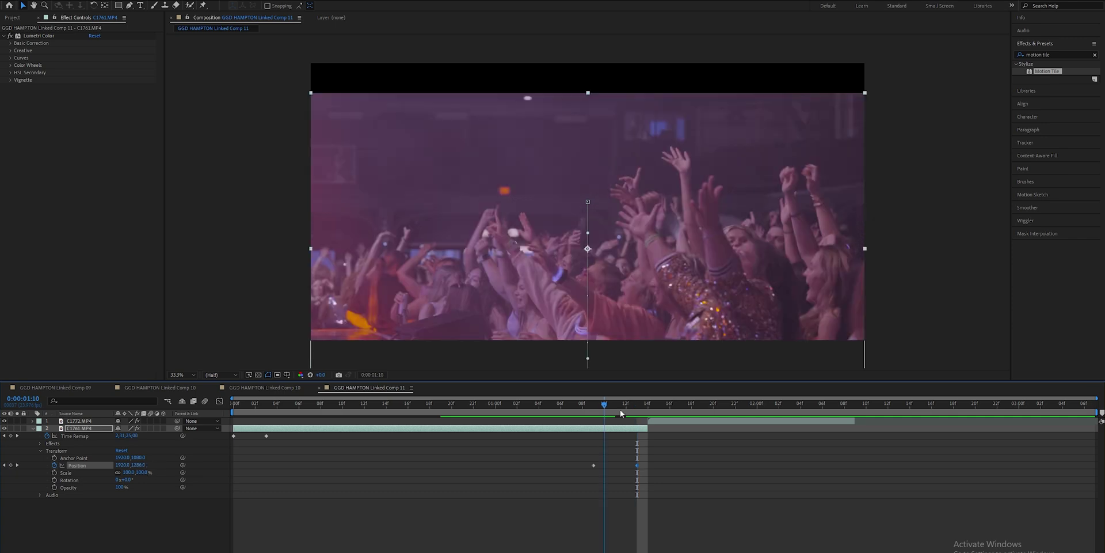
left_click_drag(620, 409, 637, 419)
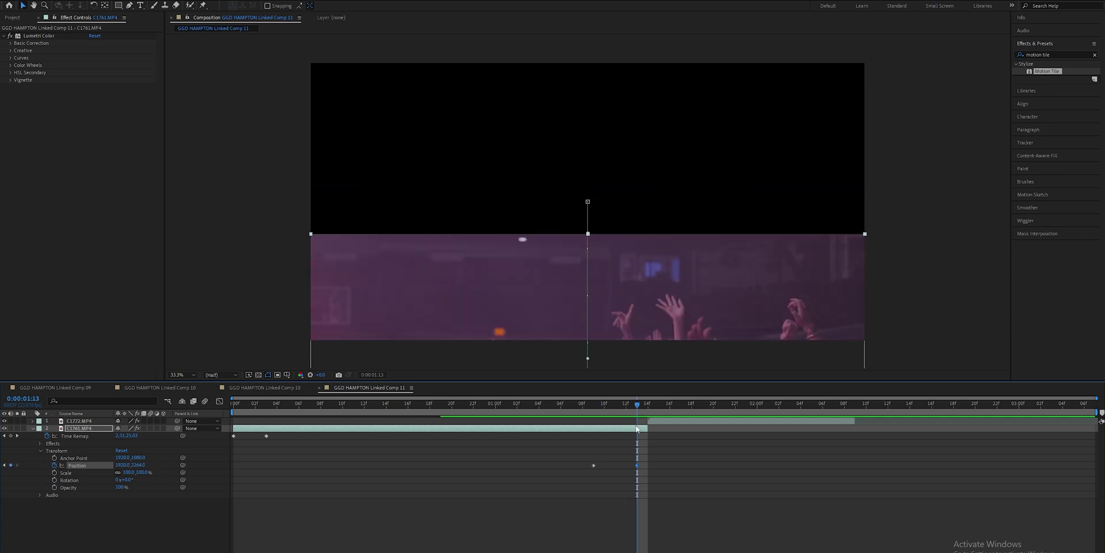
left_click_drag(637, 465, 647, 464)
mouse_move(637, 407)
left_mouse_down()
mouse_move(591, 406)
mouse_move(647, 419)
left_mouse_up()
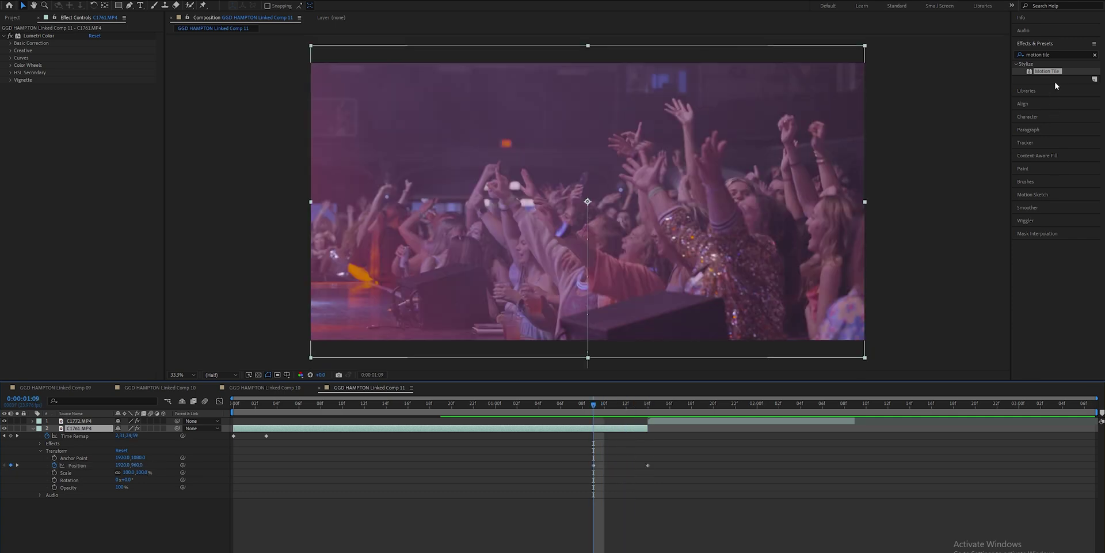
- Apply Motion Tile to the outgoing clip with output width and height of 300 and Mirror Edges on, and scrub through the slide
left_click_drag(1048, 71, 72, 433)
left_click(96, 117)
type("300")
left_click(97, 123)
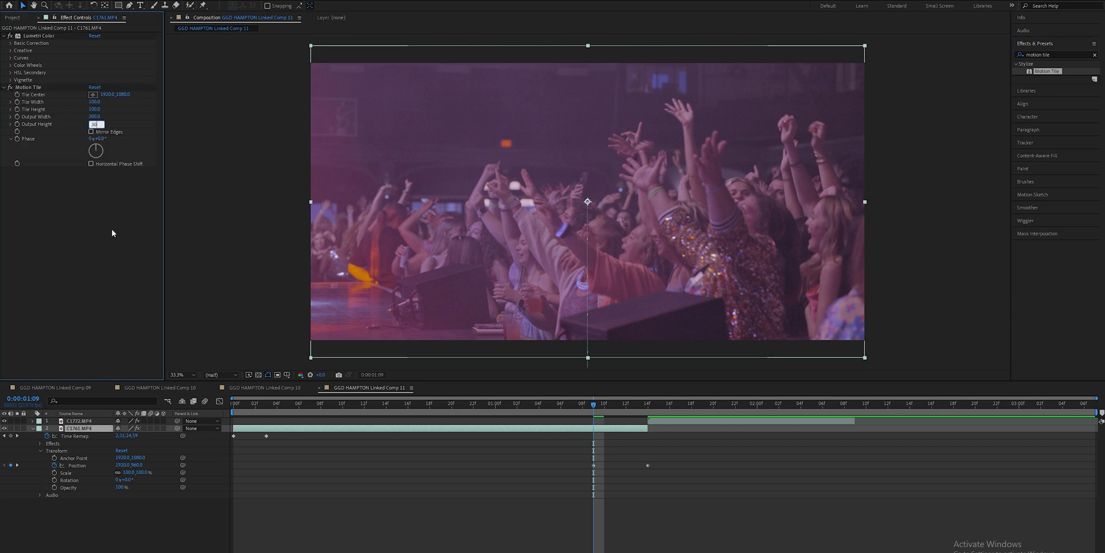
key("Return")
left_click(90, 131)
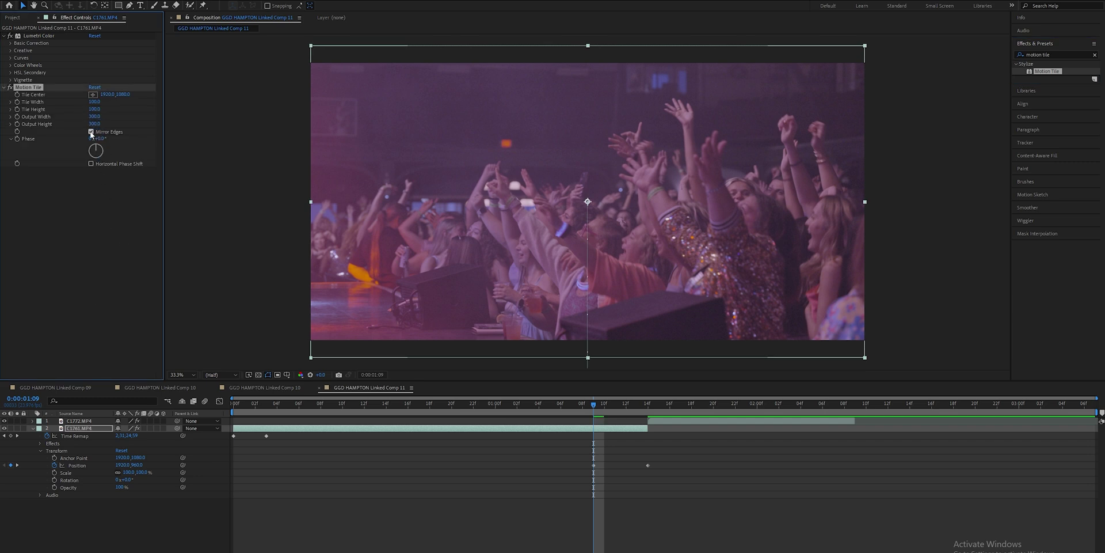
left_click_drag(596, 406, 603, 432)
left_click_drag(604, 431, 646, 431)
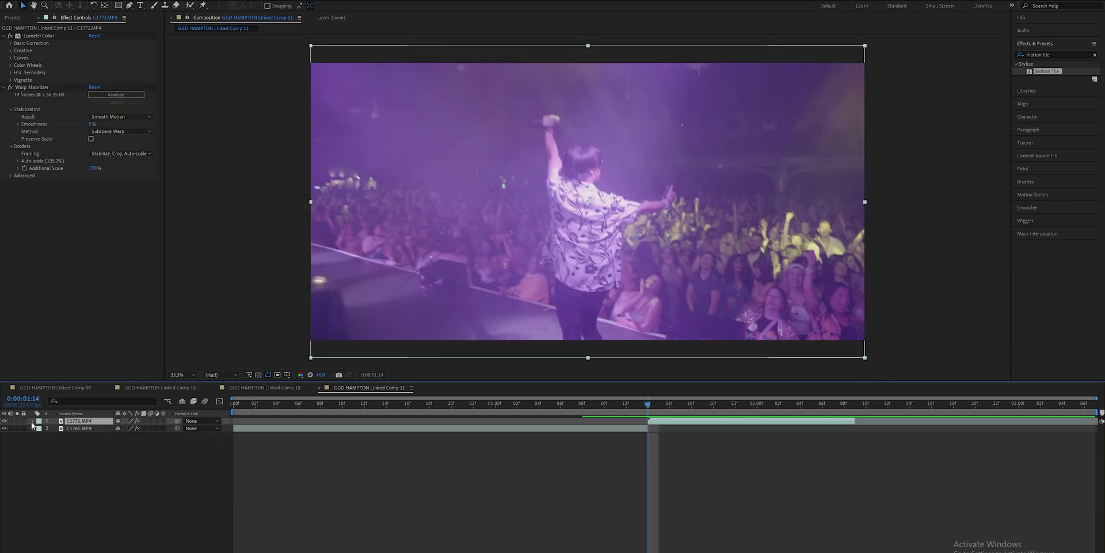
- Shift C1772.MP4 vertically upward and add a Position keyframe at its start, 0:00:01:14
left_click(33, 422)
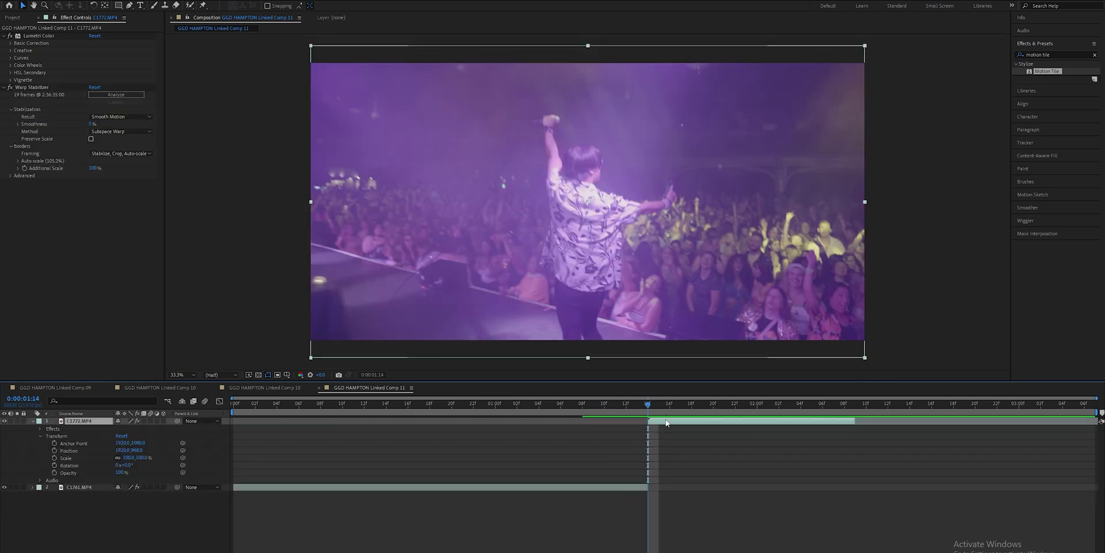
left_click_drag(141, 451, 46, 459)
left_click_drag(136, 452, 83, 453)
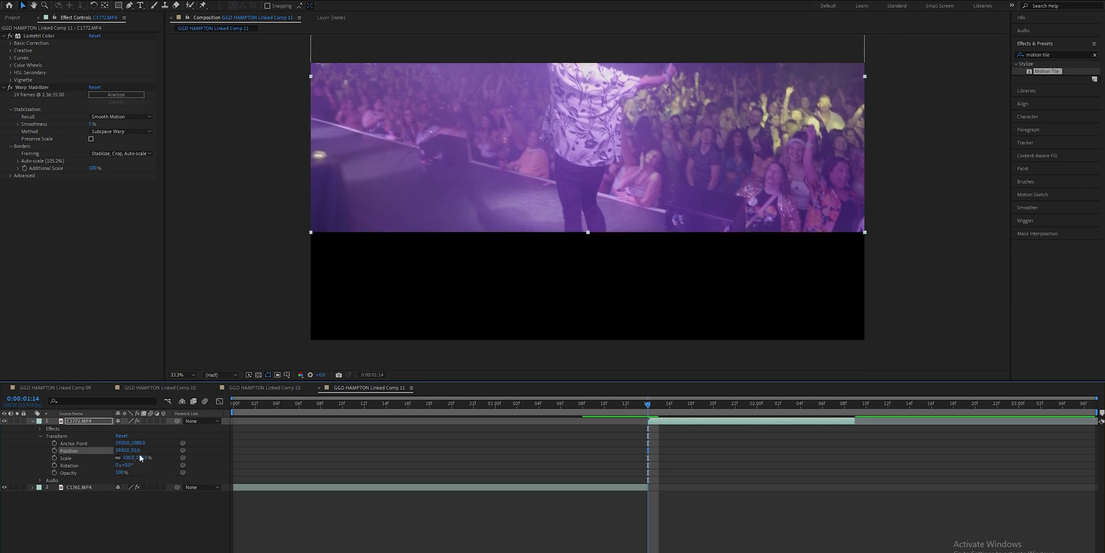
key("ctrl+z")
left_click(55, 450)
- Reset C1772.MP4's Position at 0:00:01:19 so the incoming clip slides back to centre
left_click_drag(647, 404, 707, 413)
right_click(86, 451)
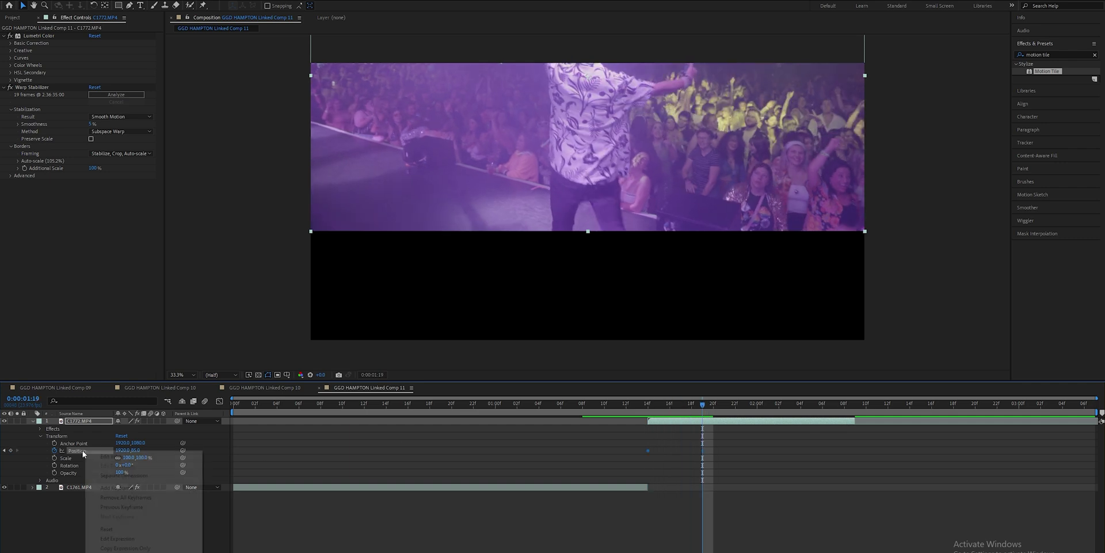
left_click(116, 531)
key("j")
- Copy the Motion Tile effect from the outgoing crowd clip and paste it onto C1772.MP4
left_click(572, 487)
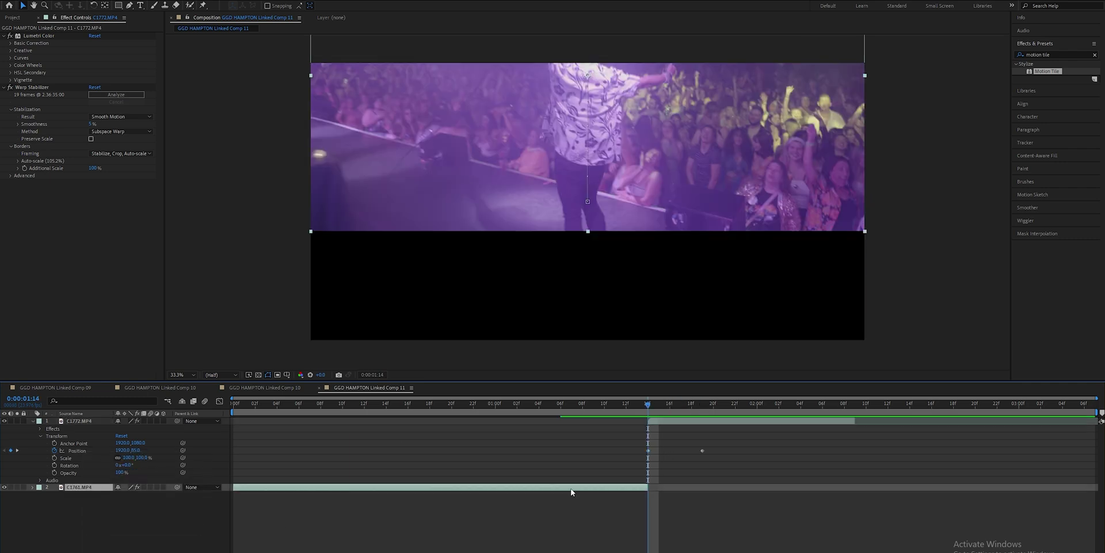
left_click(33, 87)
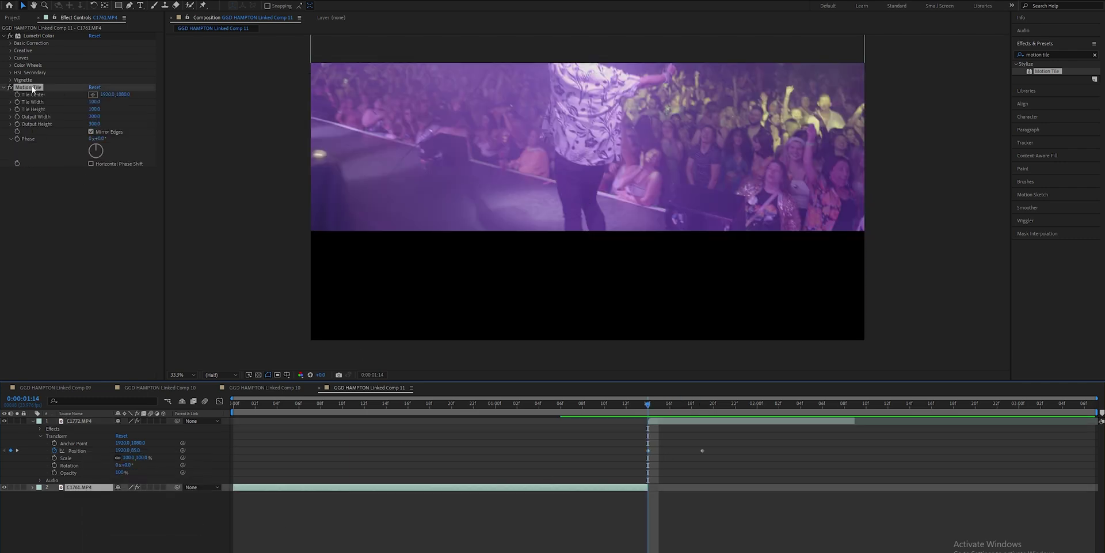
left_click(672, 421)
left_click(90, 269)
key("ctrl+v")
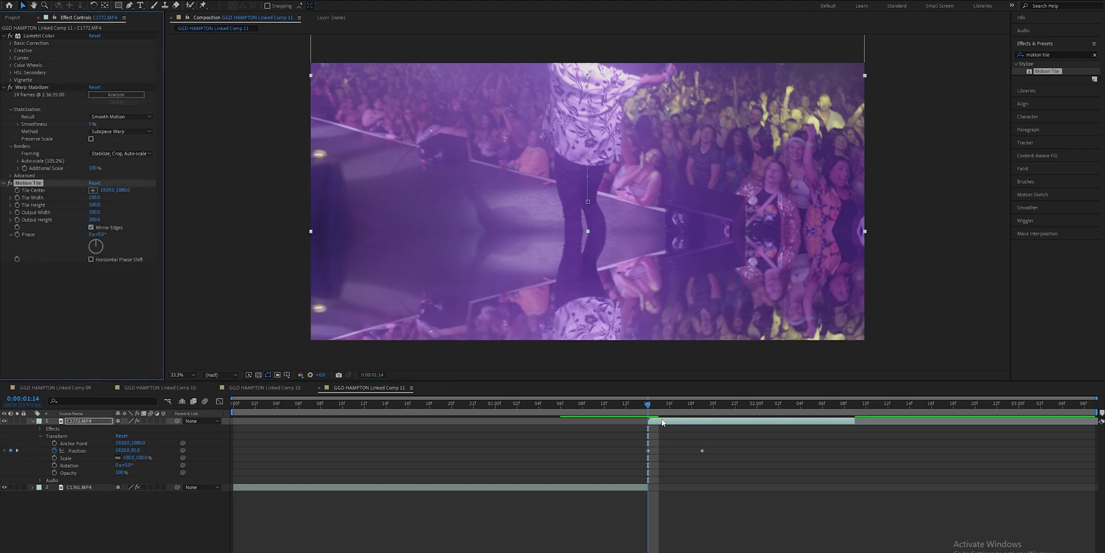
- Preview the slide and move C1772.MP4's last Position keyframe to 0:00:01:17
key("Page_Up")
left_click_drag(637, 406, 561, 407)
key("space")
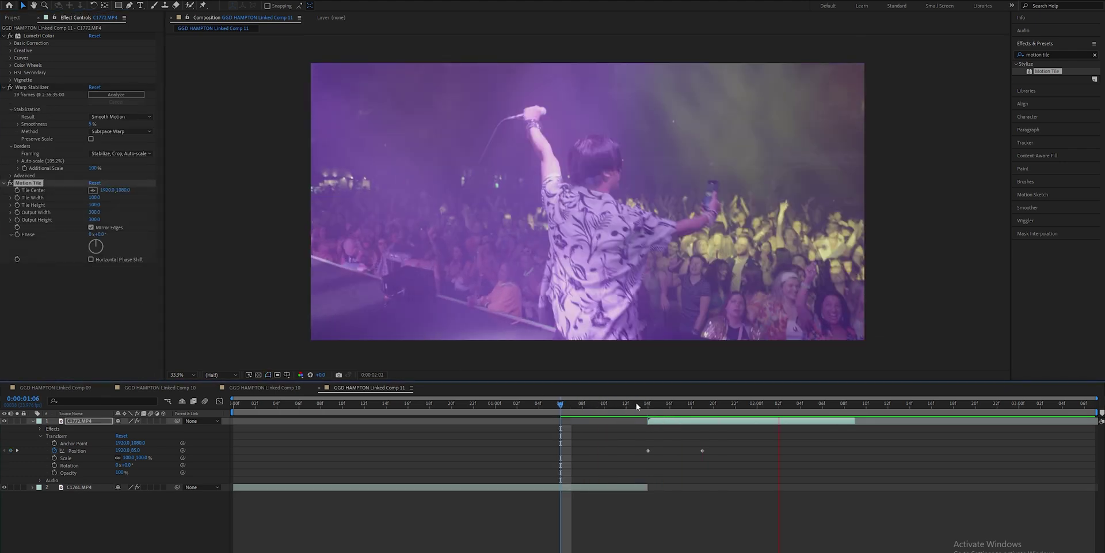
key("space")
left_click(572, 407)
left_click_drag(579, 410, 648, 413)
left_click_drag(703, 452, 681, 451)
left_click_drag(652, 407, 677, 413)
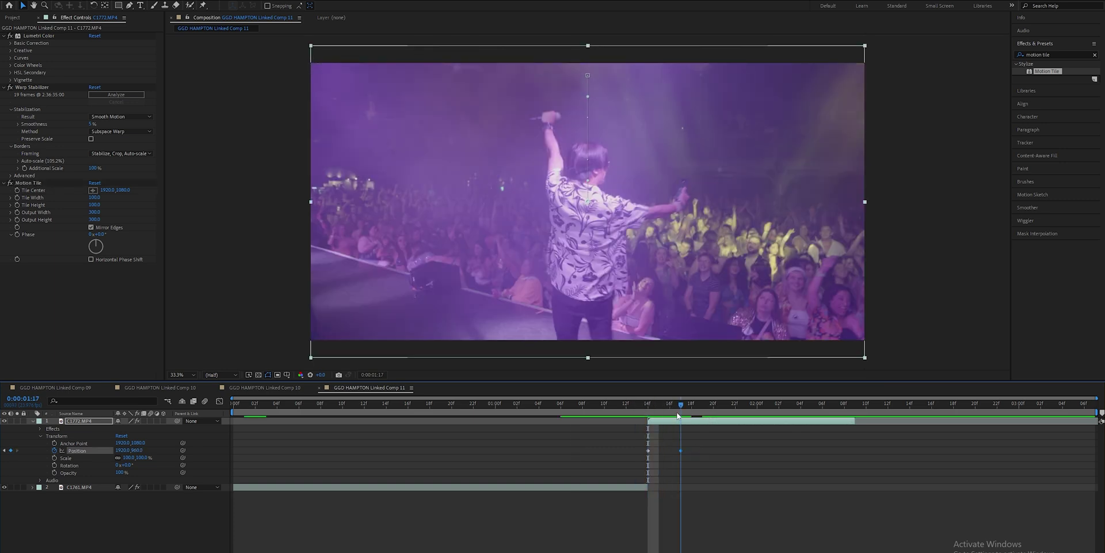
- Move the outgoing crowd clip's first Position keyframe to 0:00:01:10
left_click(34, 421)
left_click(33, 428)
left_click(596, 408)
left_click_drag(593, 465, 615, 464)
left_click_drag(613, 407, 594, 408)
key("alt+Left")
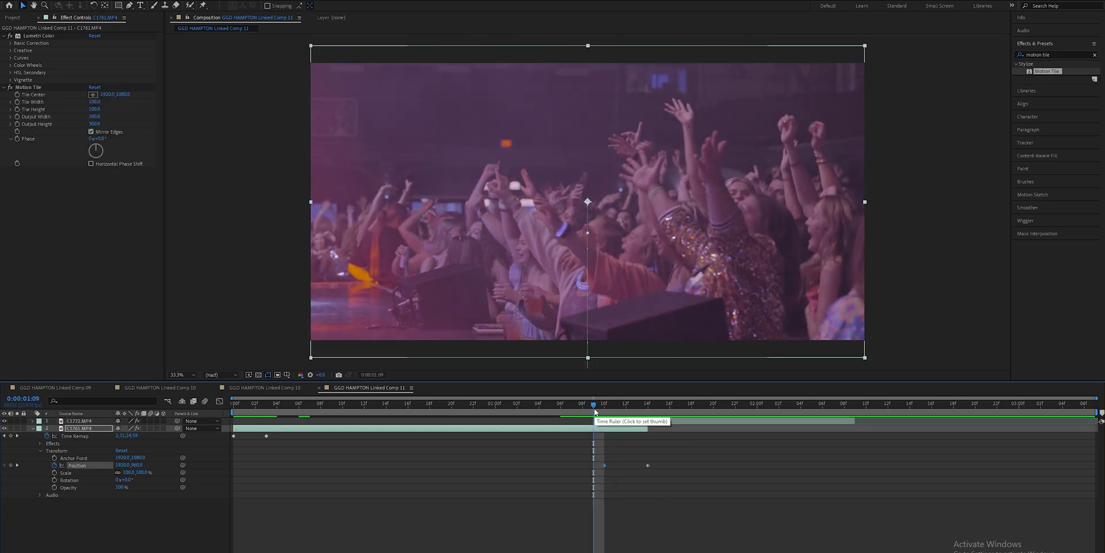
left_click(608, 408)
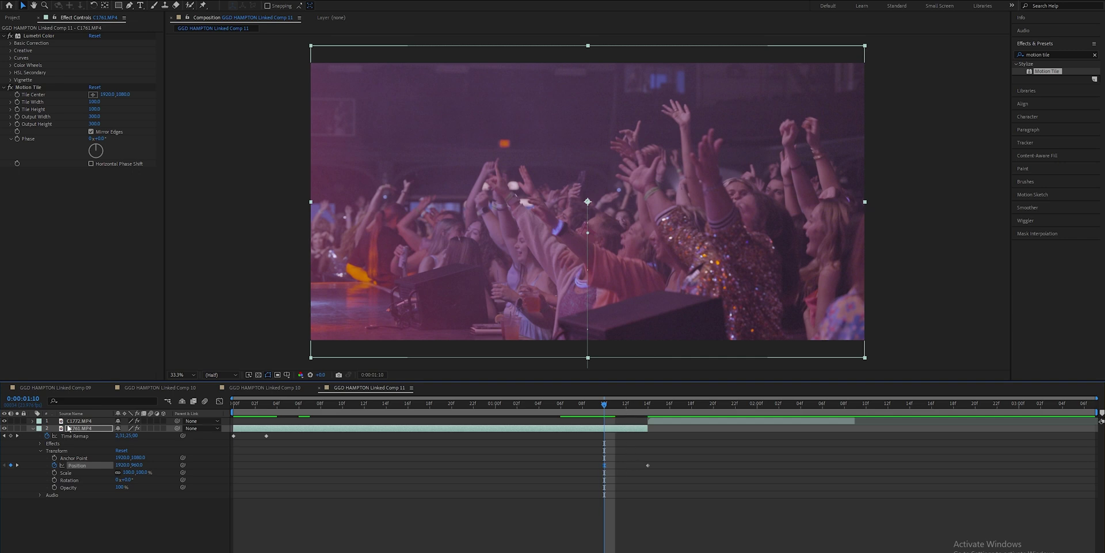
- Apply Easy Ease to C1772.MP4's last Position keyframe and the outgoing clip's first Position keyframe
left_click(33, 422)
left_click(680, 451)
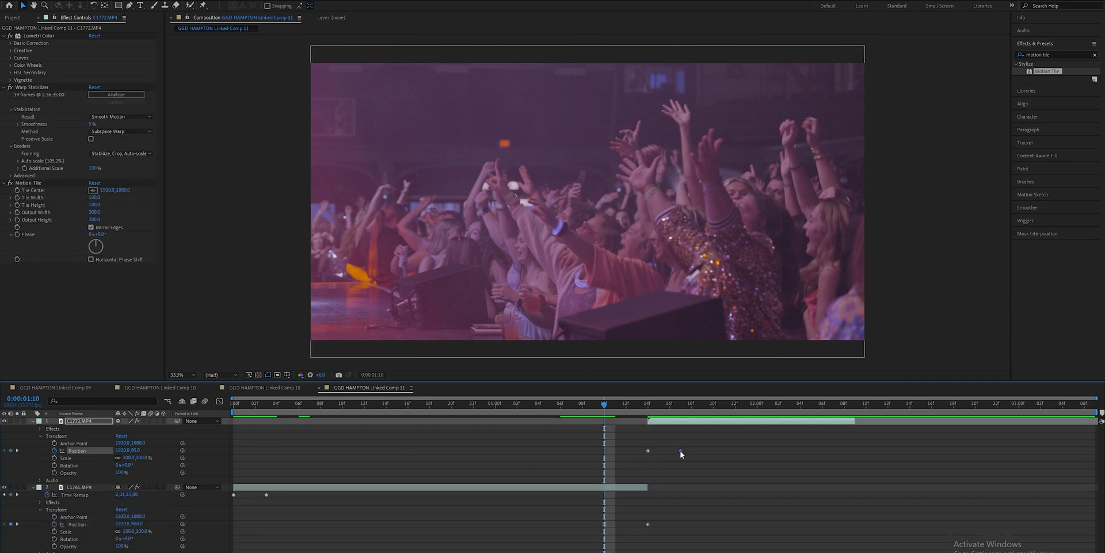
key("F9")
left_click_drag(627, 407, 582, 409)
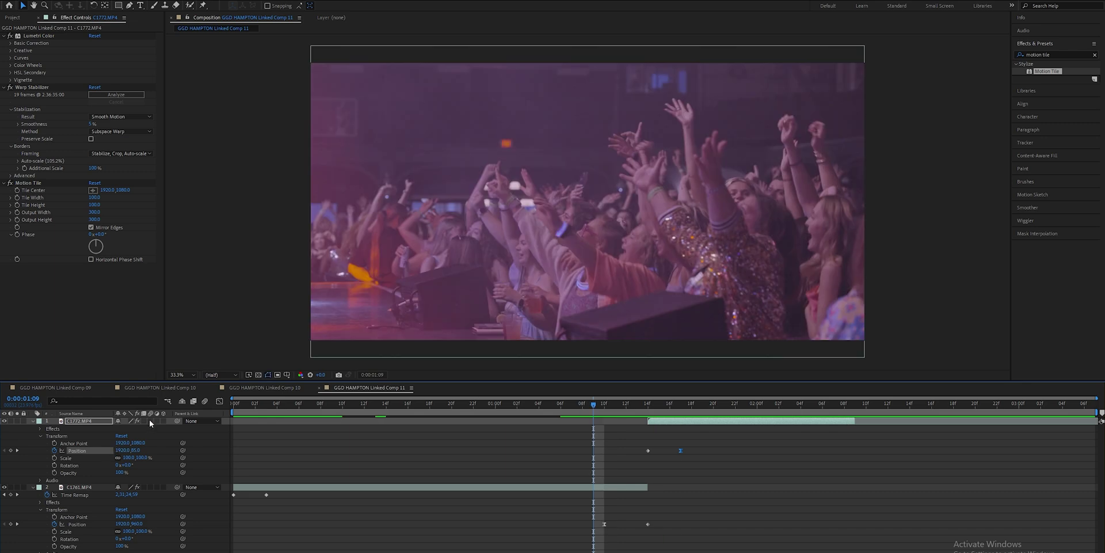
- Enable motion blur on both clips and the composition, and scrub through the vertical slide
left_click(150, 421)
left_click(151, 487)
left_click(205, 401)
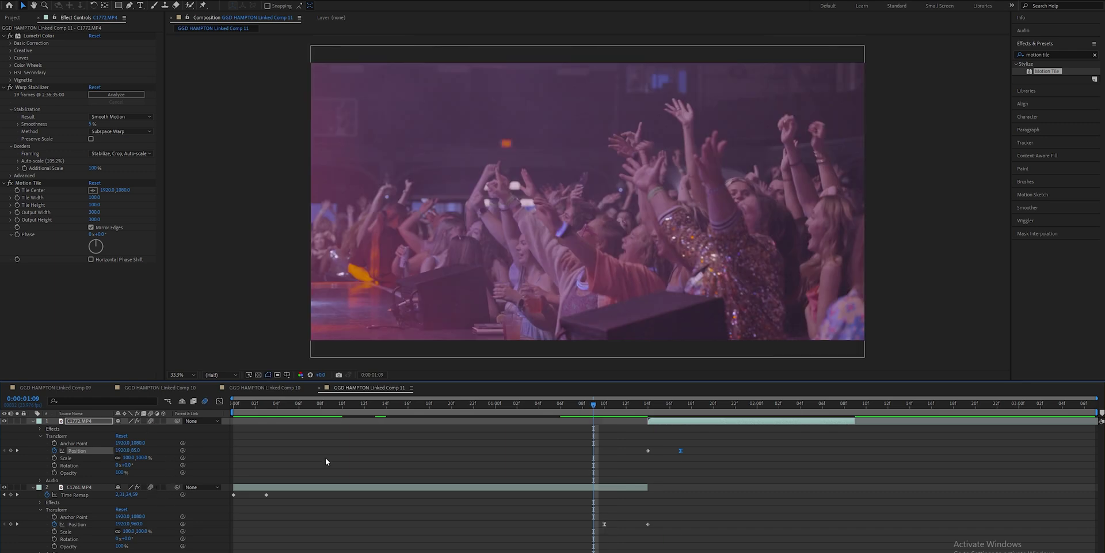
left_click_drag(601, 409, 562, 408)
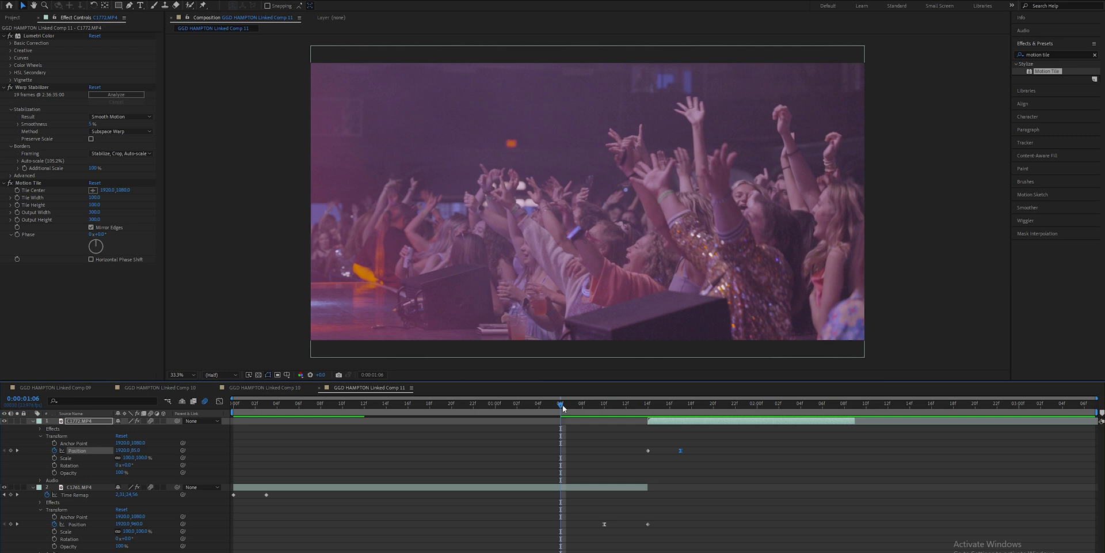
left_click_drag(562, 408, 685, 410)
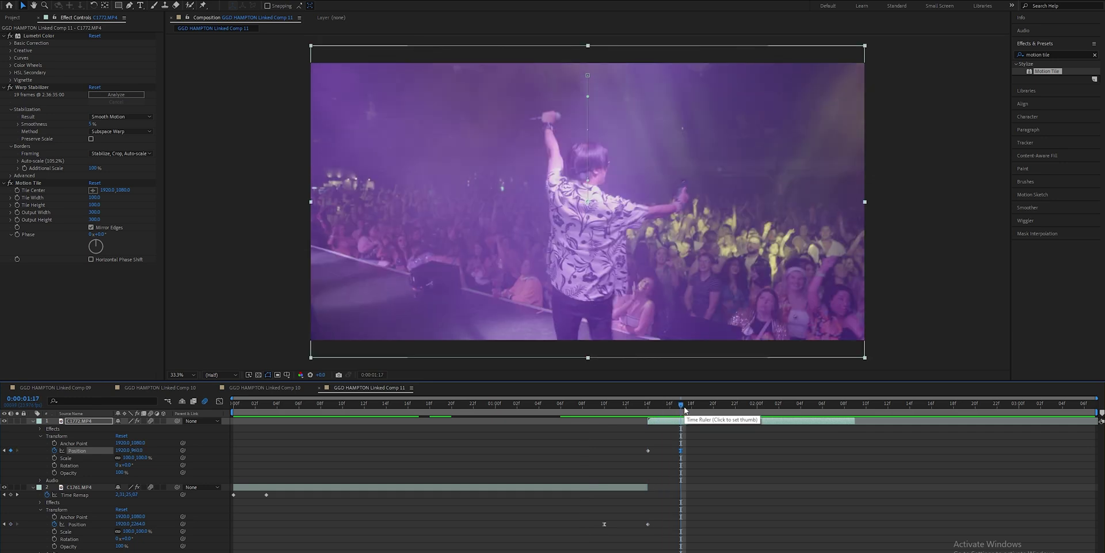
left_click_drag(686, 410, 649, 409)
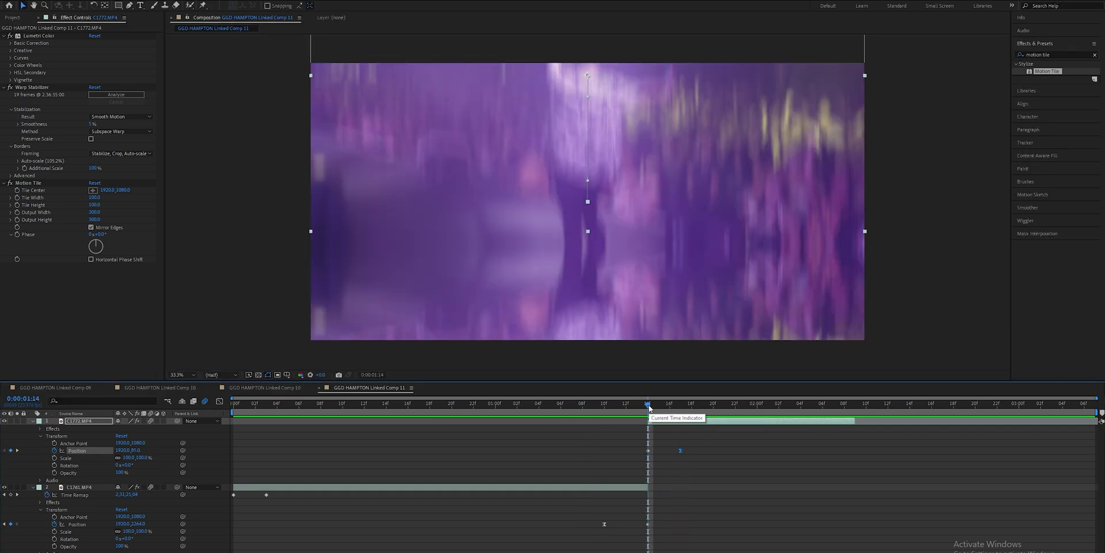
mouse_move(649, 407)
left_mouse_down()
mouse_move(629, 410)
mouse_move(649, 408)
left_mouse_up()
- Keyframe C1772.MP4's Scale from 100% at 0:00:01:14 to 150% at 0:00:01:17, with Easy Ease on the last keyframe
left_click(665, 422)
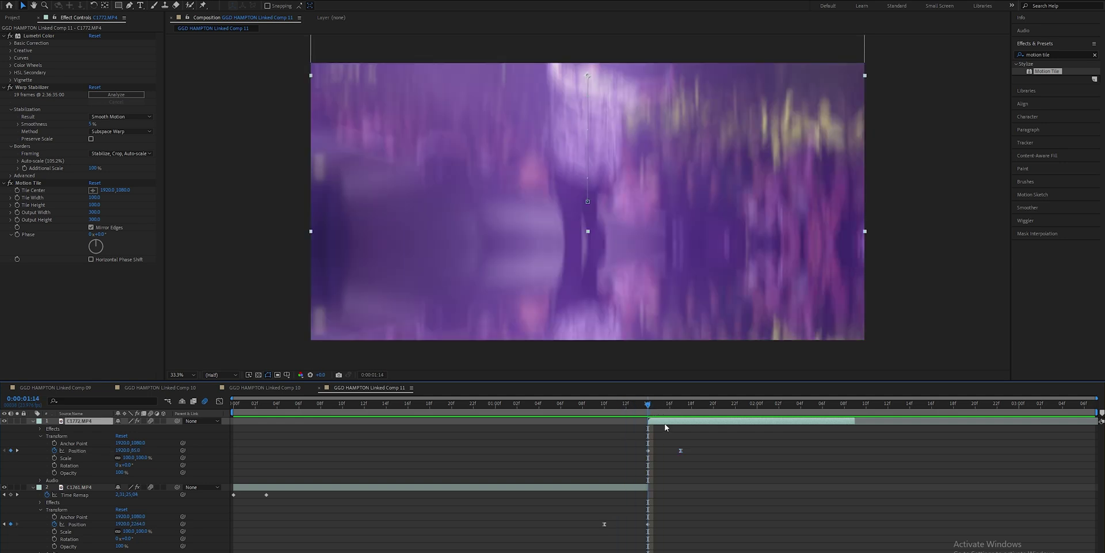
left_click(33, 487)
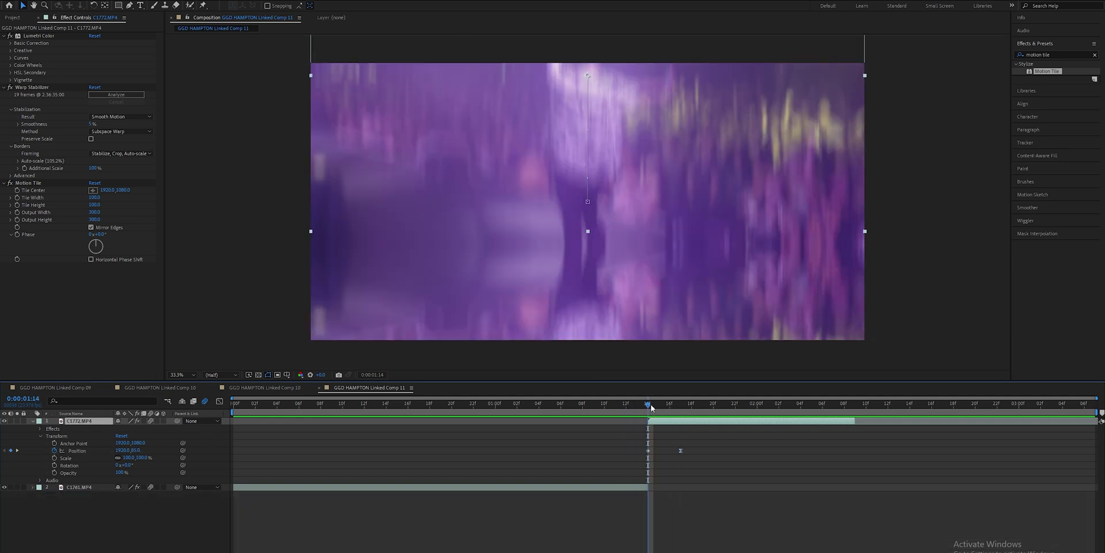
left_click(55, 458)
left_click_drag(648, 404, 681, 404)
left_click(142, 458)
type("150")
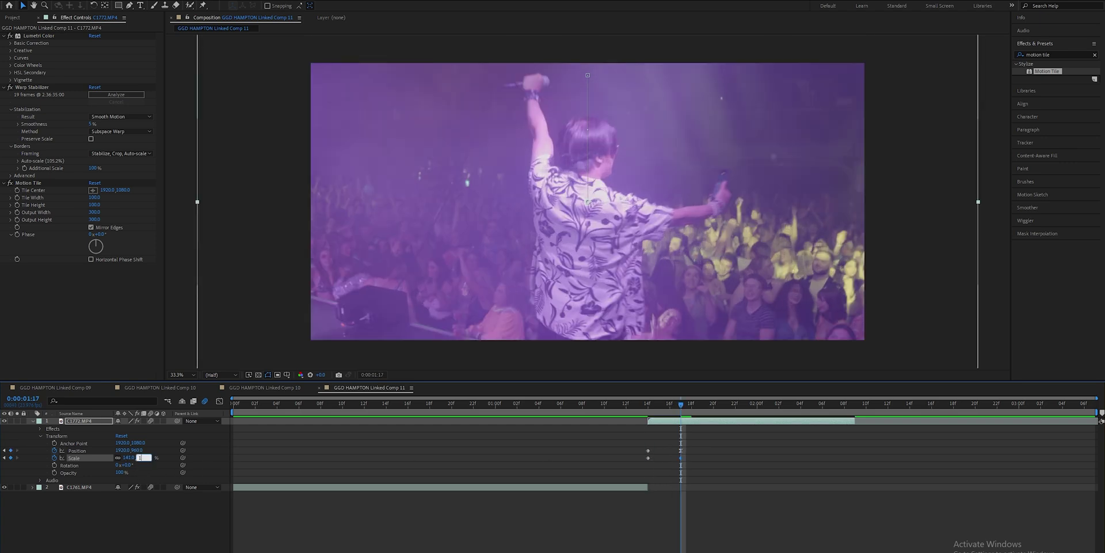
key("Return")
key("F9")
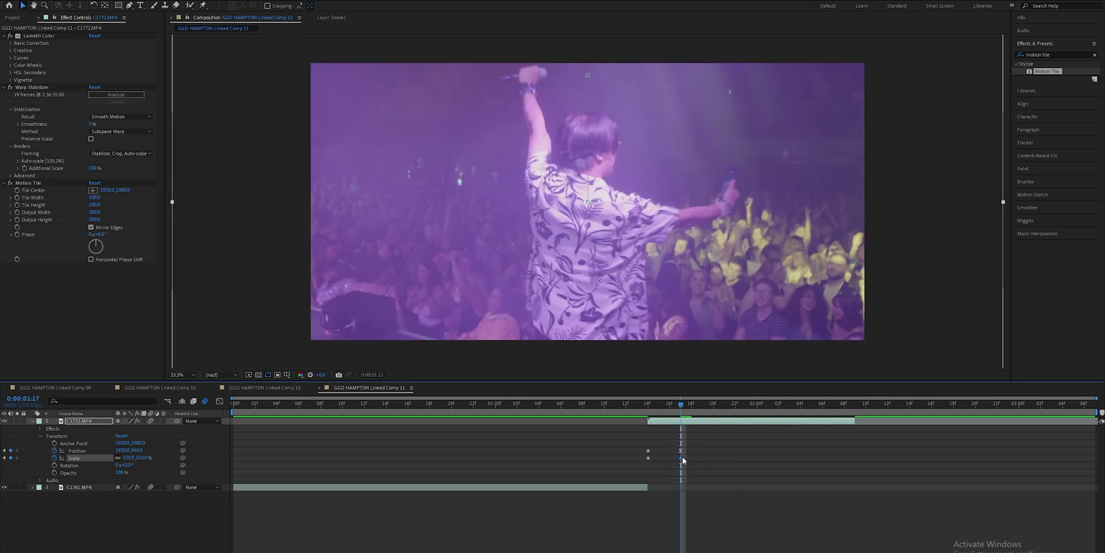
- Play back the slide with the added scale zoom and select the outgoing crowd clip
left_click_drag(677, 406, 570, 404)
key("space")
key("space")
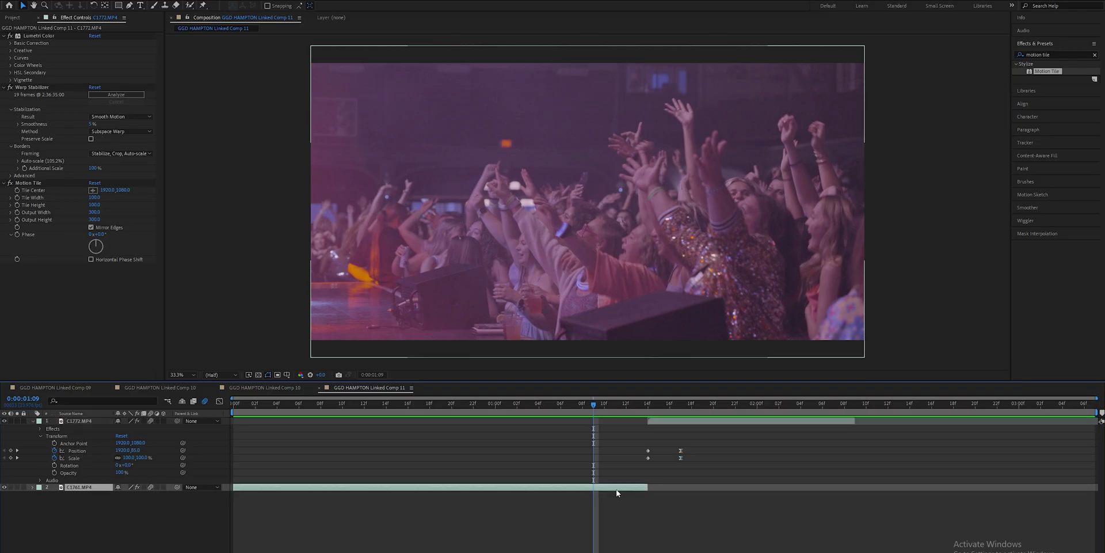
left_click(616, 489)
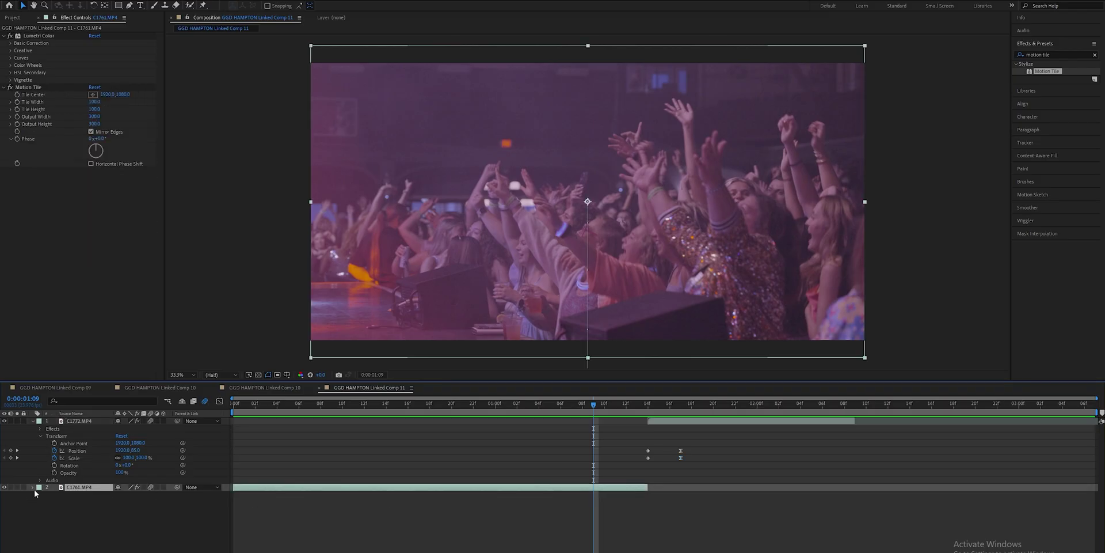
- Keyframe C1761.MP4's Scale from 100% at 0:00:01:10 to 140% at the clip's end, and play back the slide
left_click(33, 421)
left_click(33, 428)
key("Page_Down")
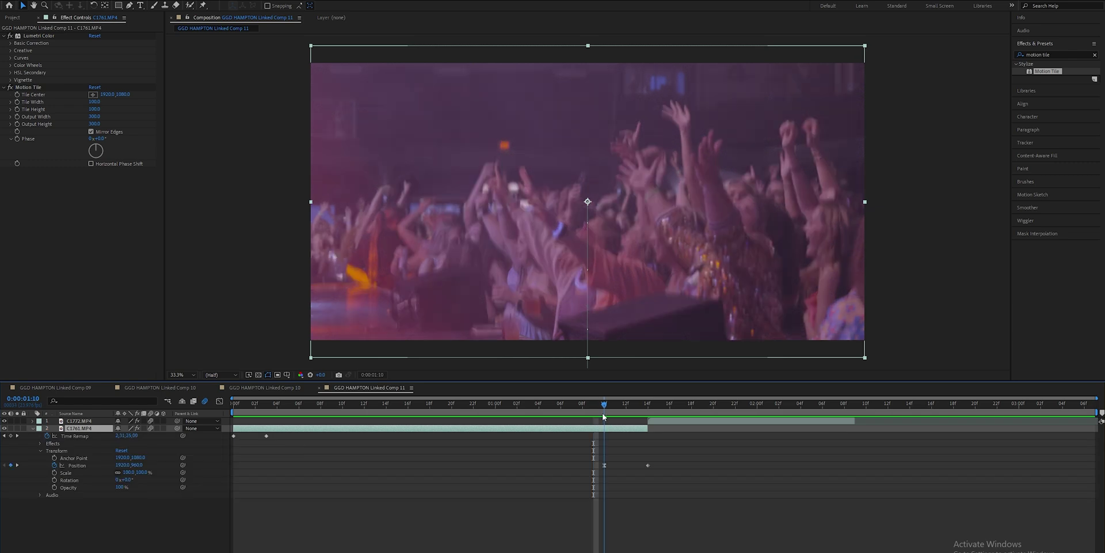
left_click(55, 472)
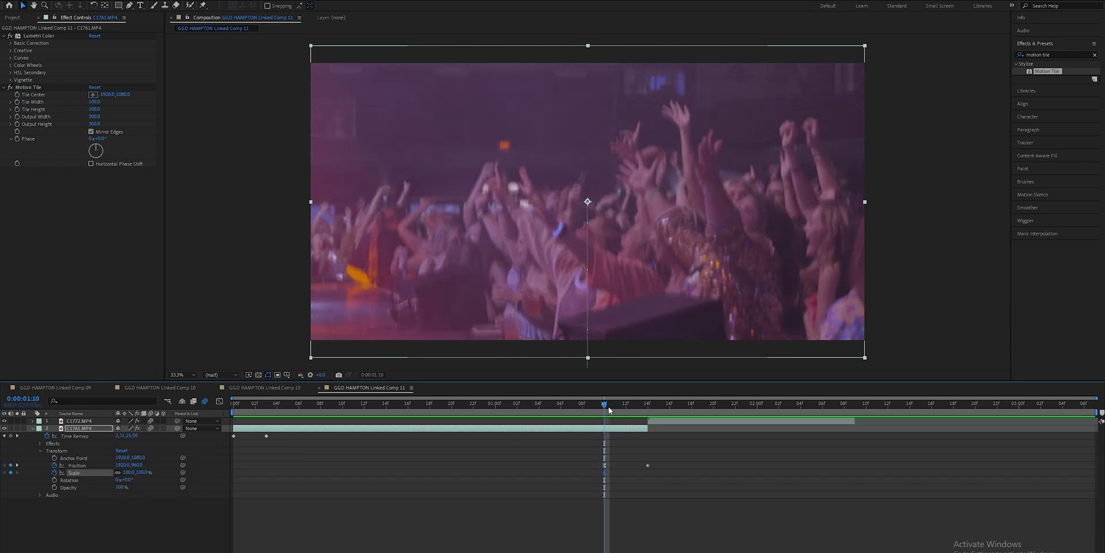
left_click_drag(609, 406, 636, 407)
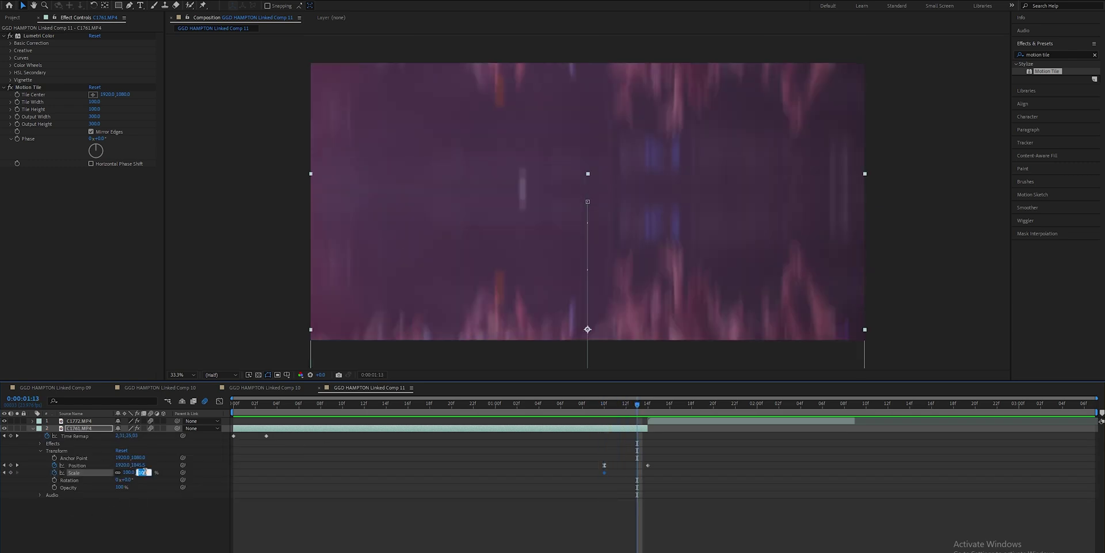
type("140")
key("Return")
left_click_drag(640, 475, 647, 473)
left_click(514, 407)
key("space")
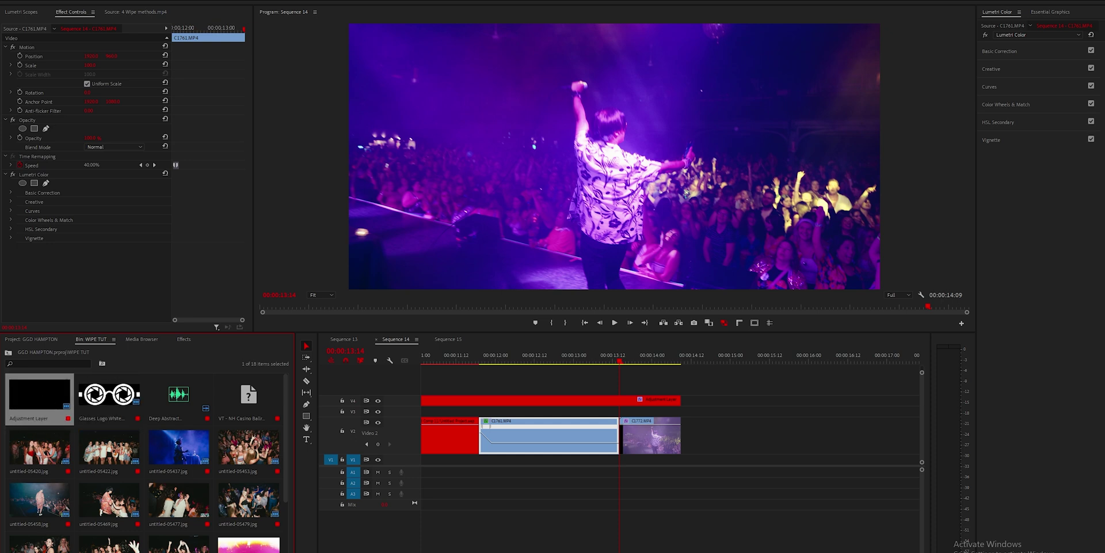
- In Premiere Pro, create an adjustment layer with the default video settings and place it above the cut between C1761.MP4 and C1772.MP4
left_click(265, 551)
left_click(301, 511)
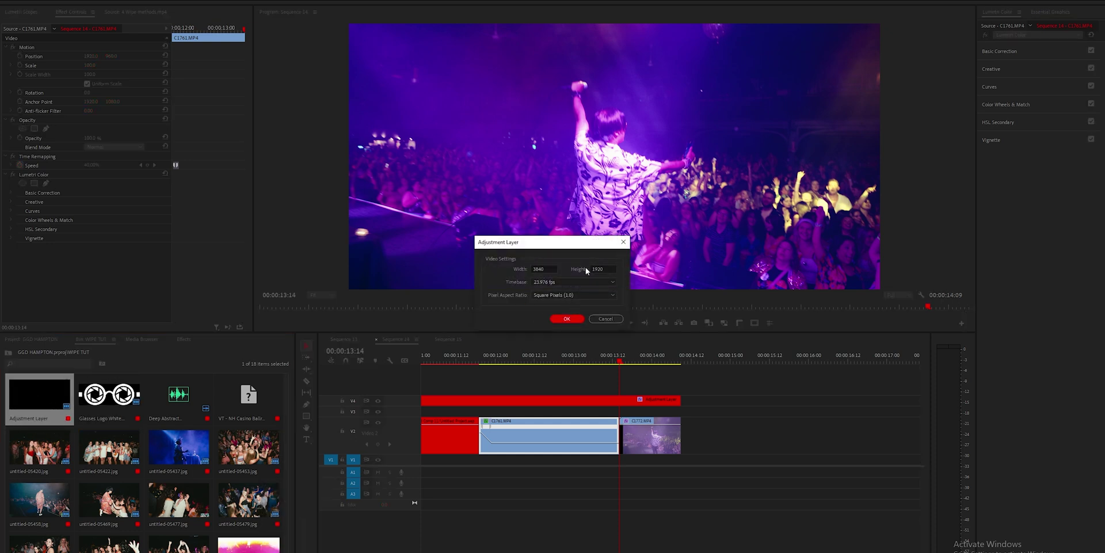
key("Return")
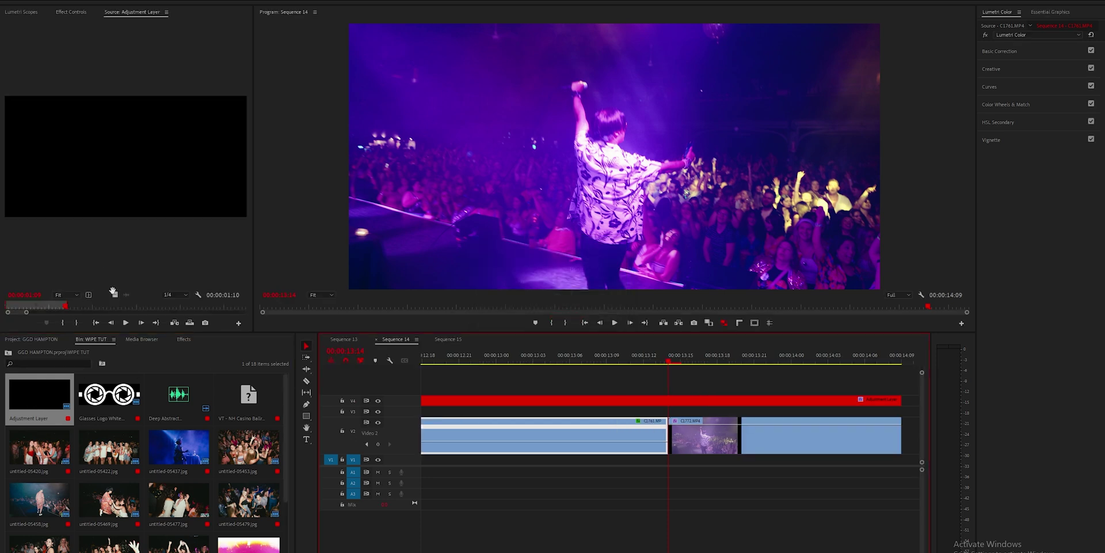
left_click_drag(113, 292, 671, 410)
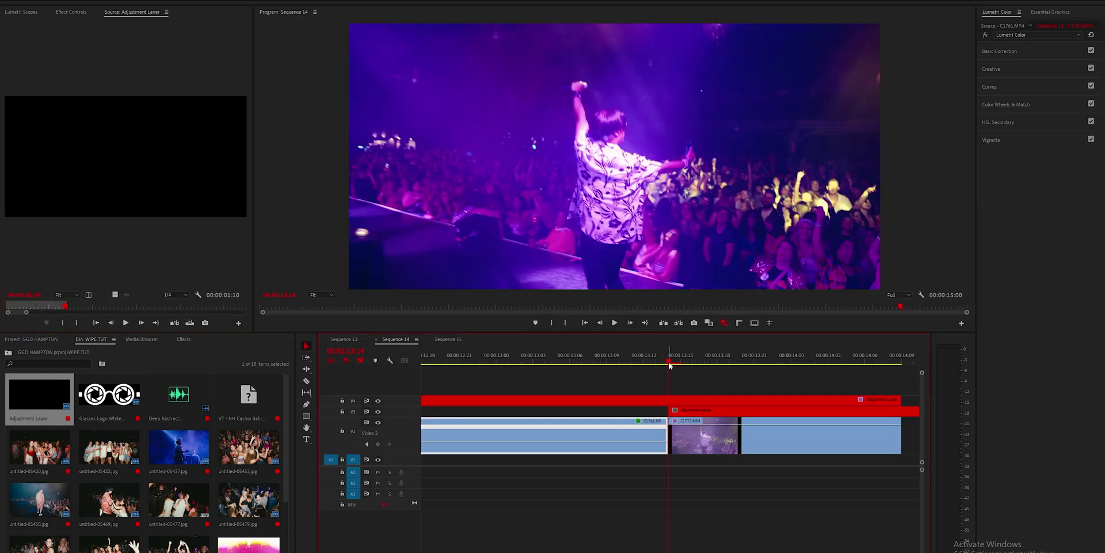
- Start the adjustment layer three frames before the cut, split it three frames after the cut, and delete the remainder
key("Left")
key("Left")
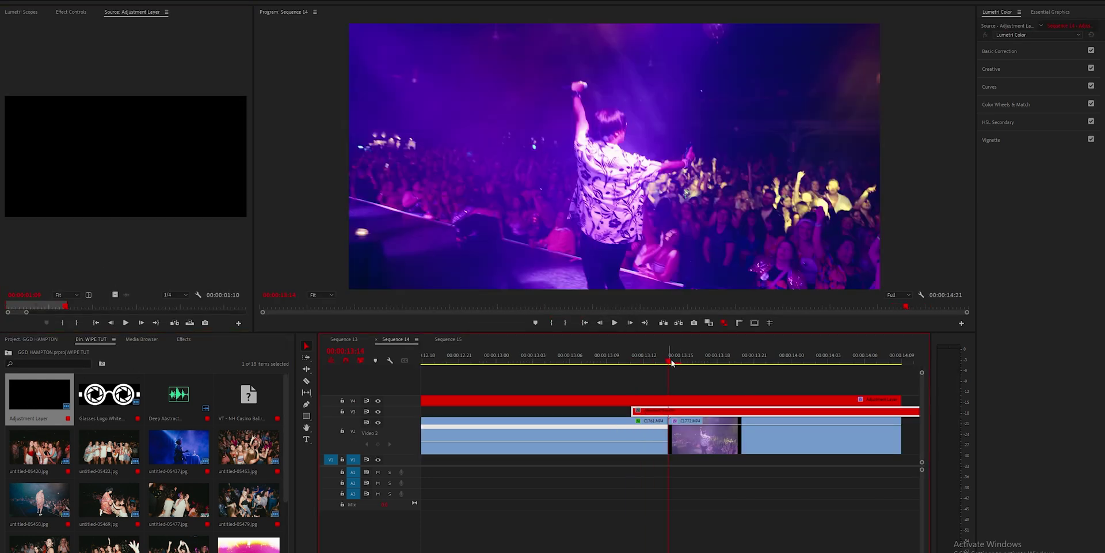
key("Right")
key("Right")
key("Right")
key("ctrl+k")
left_click(726, 411)
key("Delete")
- Step through the trimmed adjustment layer from its start to the cut to check the three-frame spacing
left_click_drag(683, 363, 665, 364)
left_click(660, 412)
key("Left")
key("Left")
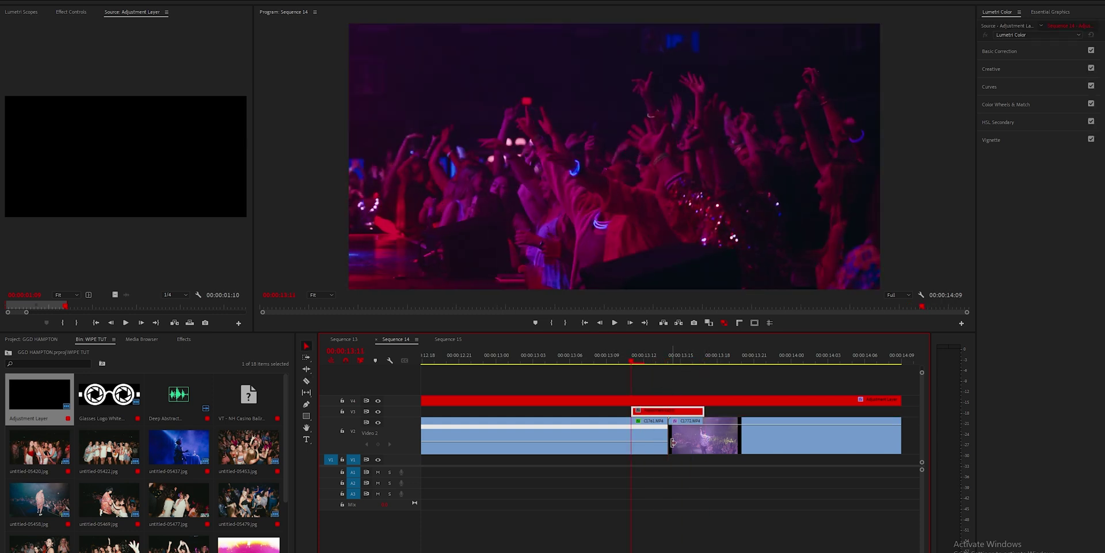
key("Right")
key("Right")
key("Right")
mouse_move(678, 364)
left_mouse_down()
mouse_move(656, 364)
mouse_move(675, 364)
left_mouse_up()
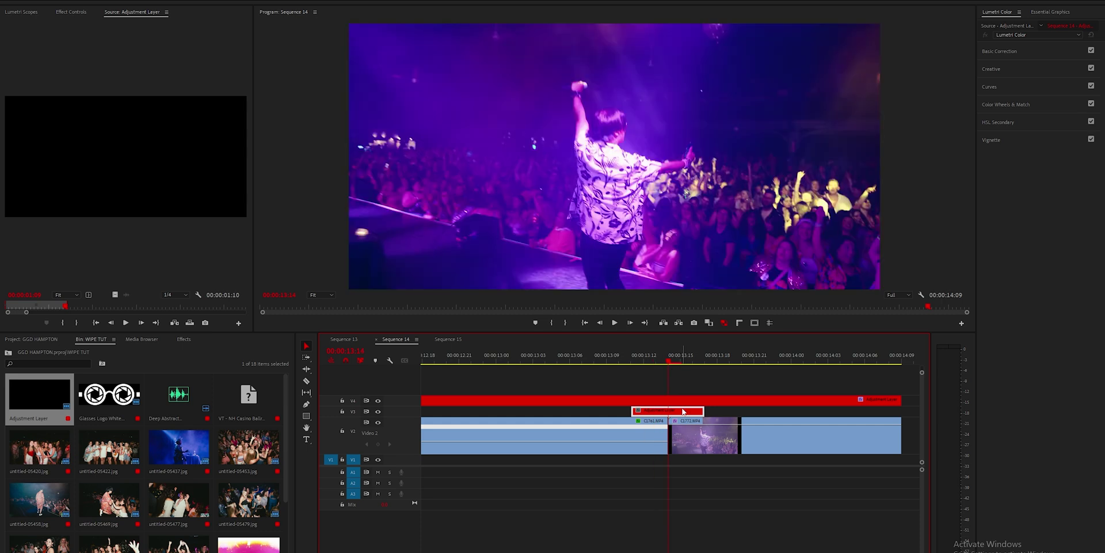
- Find the Offset effect under Distort and apply it to the short adjustment layer
key("shift+5")
key("shift+7")
key("shift+f")
type("off")
scroll(57, 490, "down", 4)
left_click(38, 540)
left_click_drag(38, 539, 659, 410)
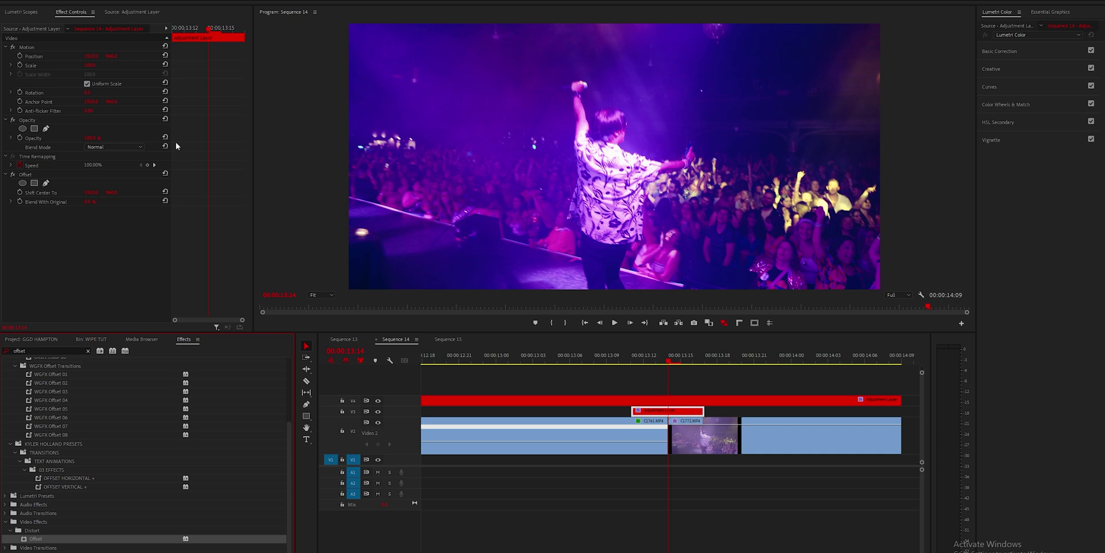
- Add the Gaussian Blur effect to the adjustment layer below Offset
left_click(88, 351)
type("gaussian")
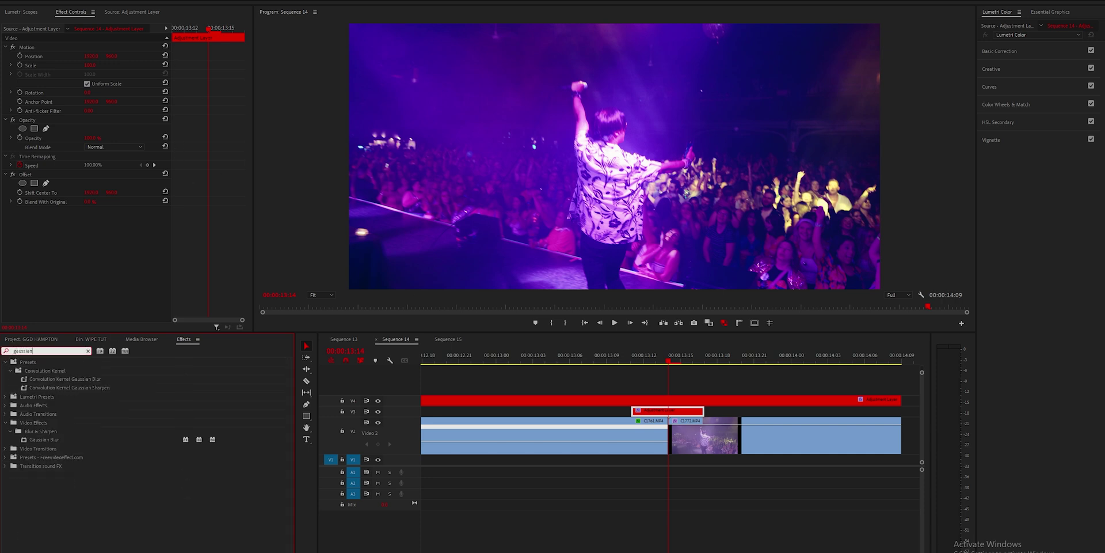
left_click_drag(46, 441, 74, 201)
- Keyframe Offset's Shift Center To as a vertical shift running from the adjustment layer's start to its end
left_click_drag(632, 358, 654, 364)
key("Left")
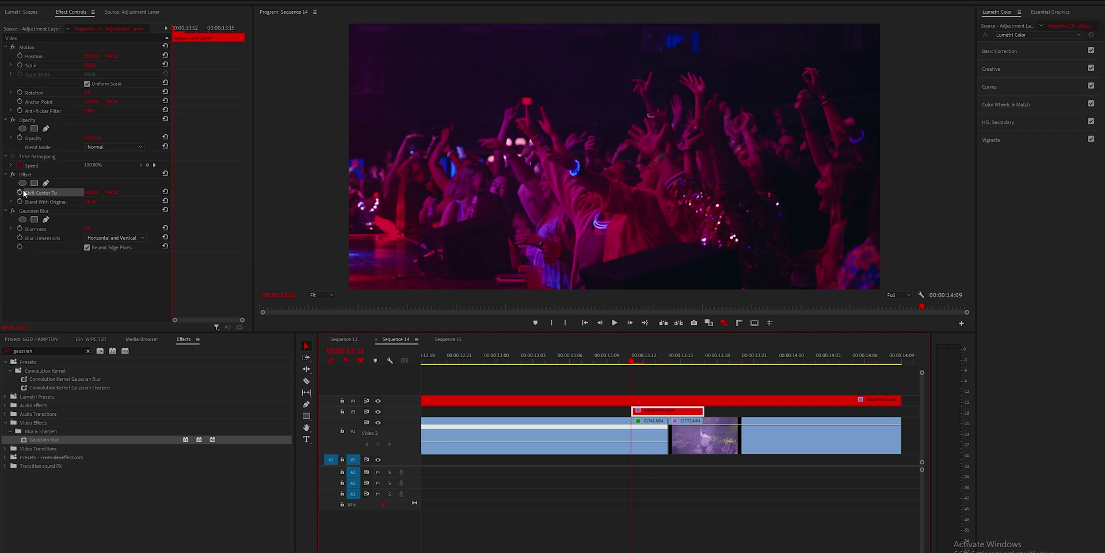
left_click(20, 193)
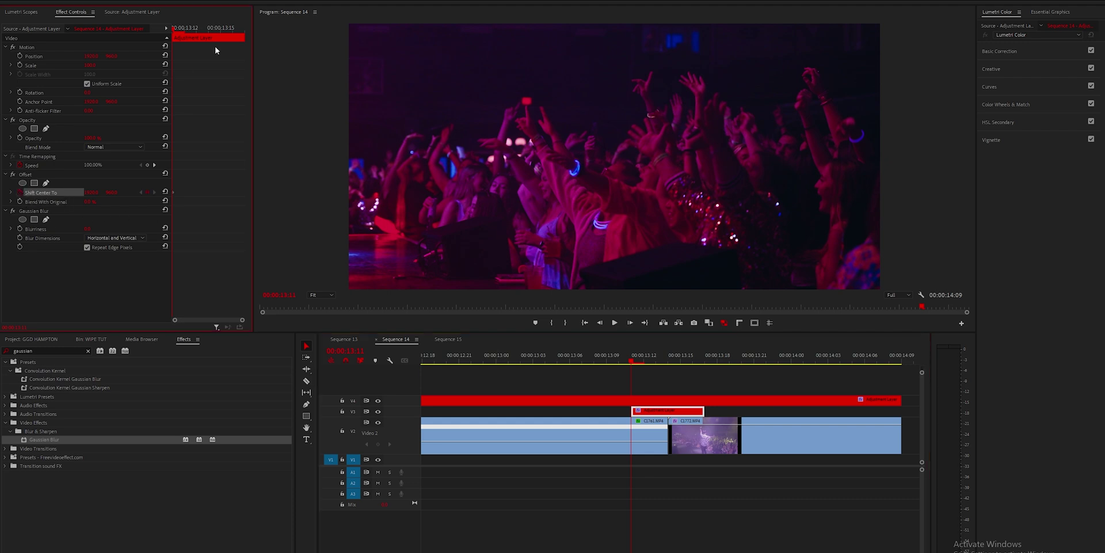
key("shift+Right")
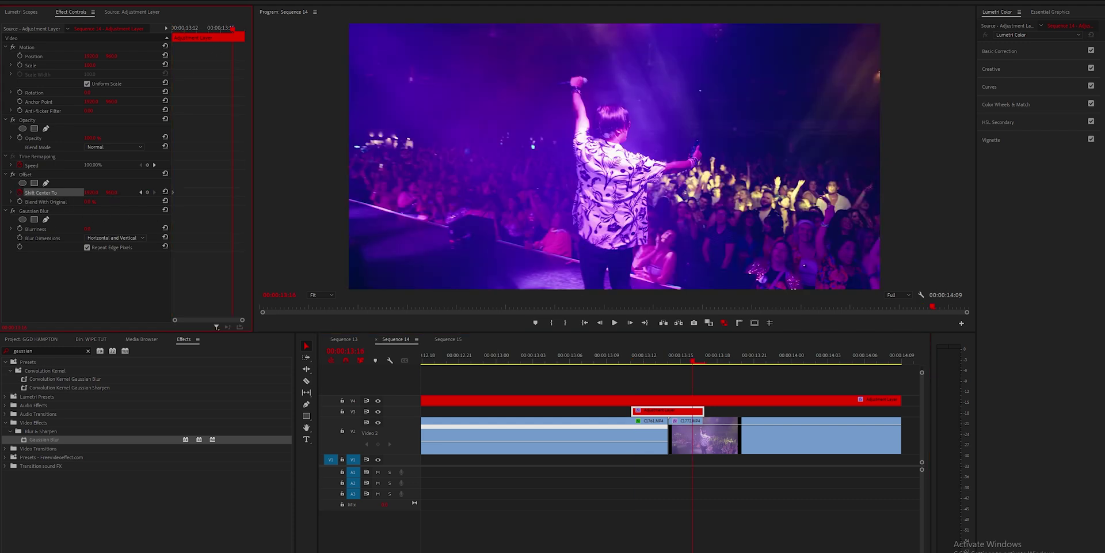
left_click_drag(112, 193, 1102, 192)
left_click(631, 362)
left_click_drag(631, 362, 700, 372)
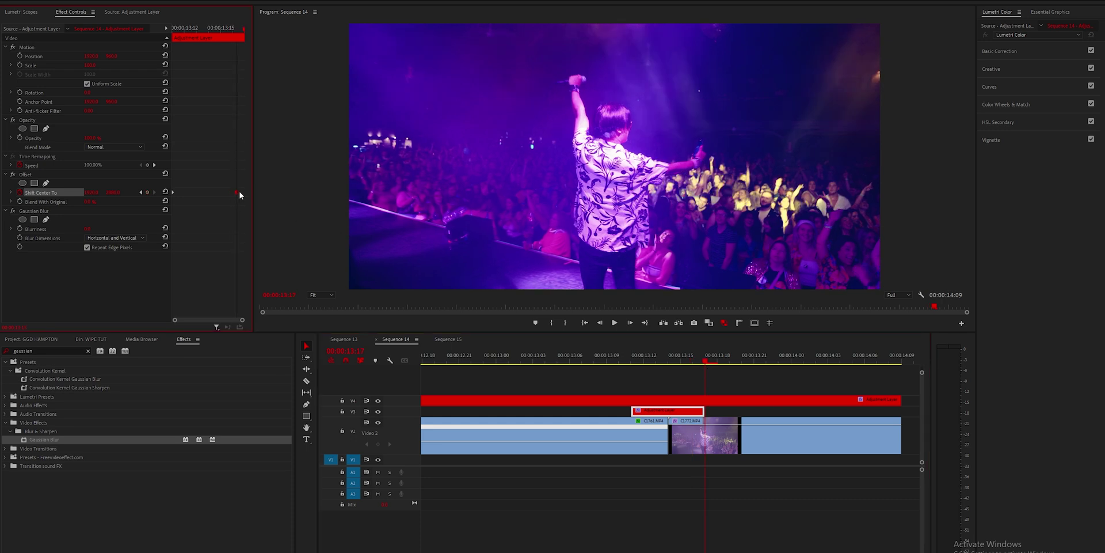
- Set Gaussian Blur to Vertical and keyframe Blurriness from 0 at the layer's start, raised at 00:00:13:14, to 0 at its end
left_click_drag(664, 353, 627, 365)
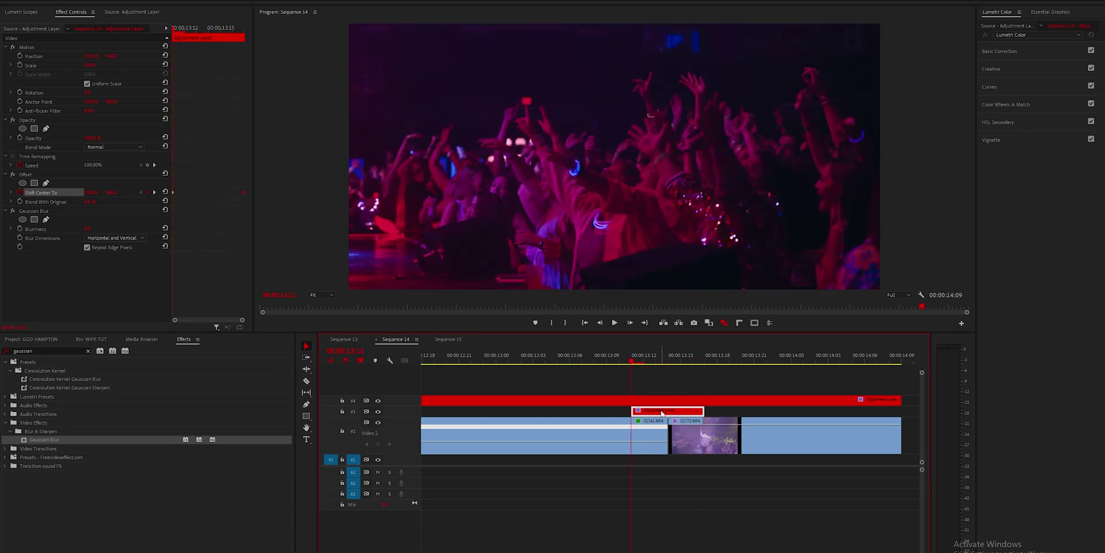
left_click(44, 231)
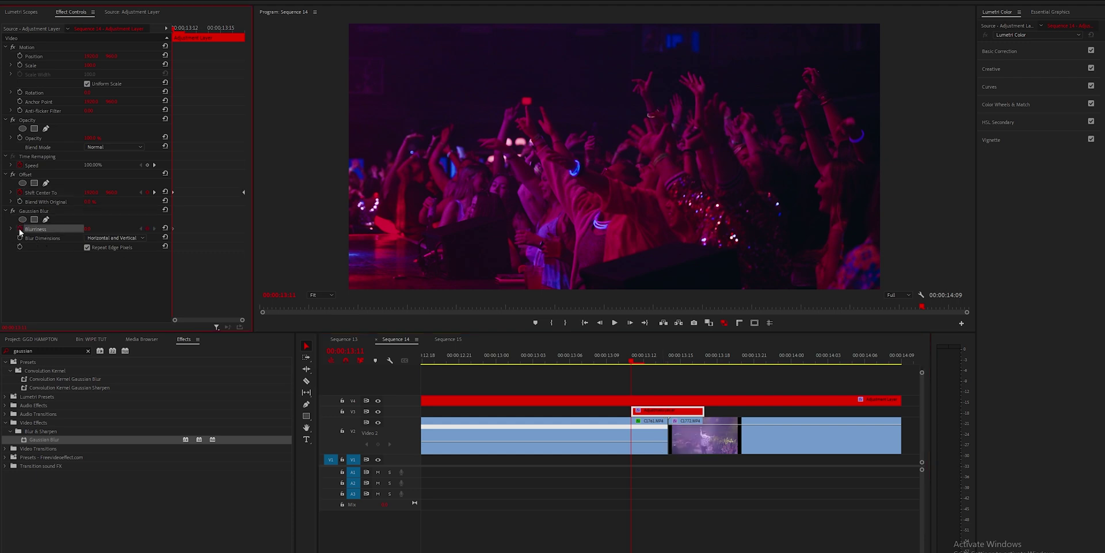
left_click_drag(185, 32, 209, 35)
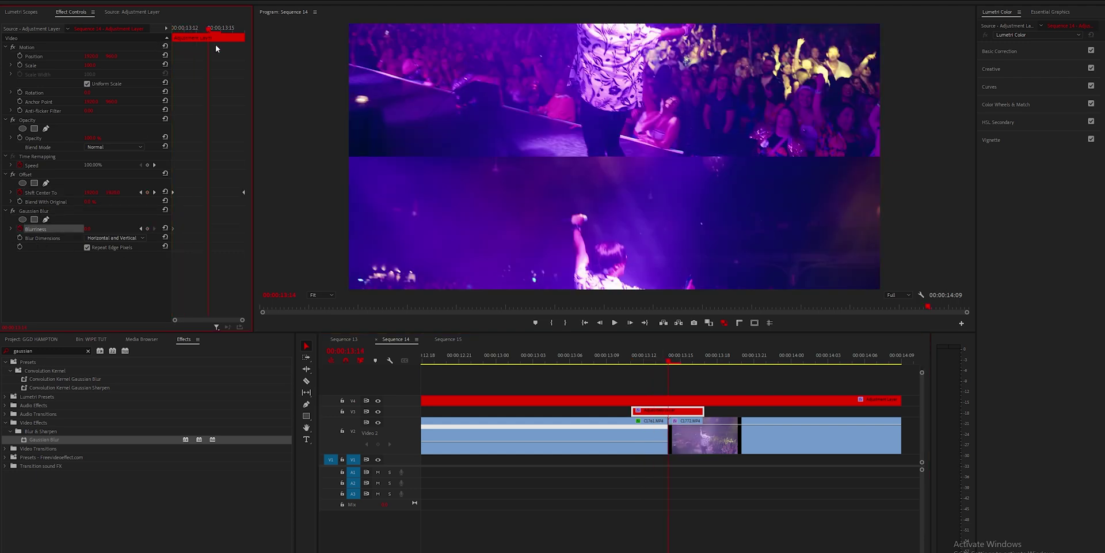
left_click(113, 238)
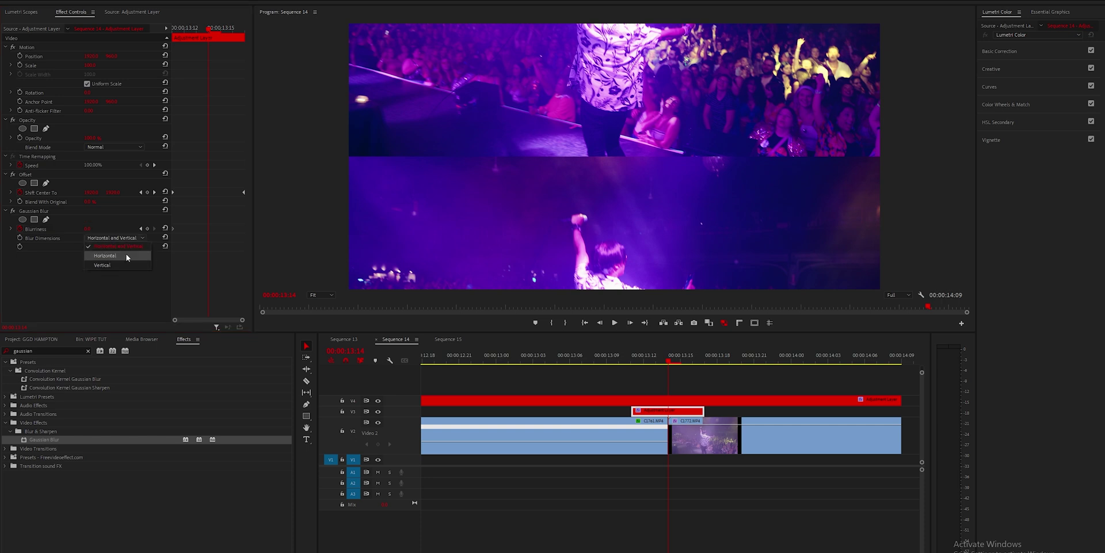
left_click(118, 265)
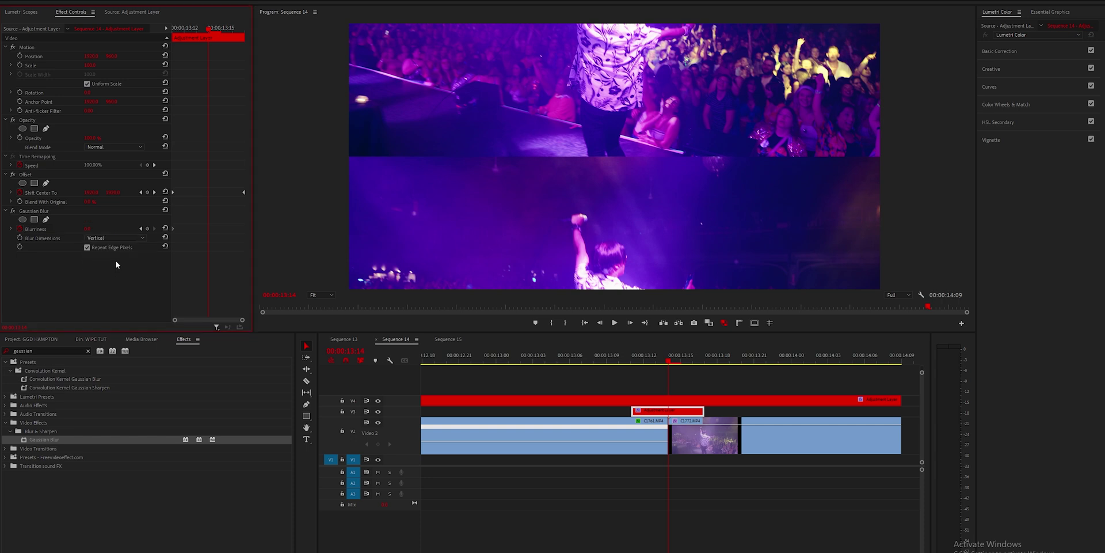
left_click_drag(87, 229, 207, 230)
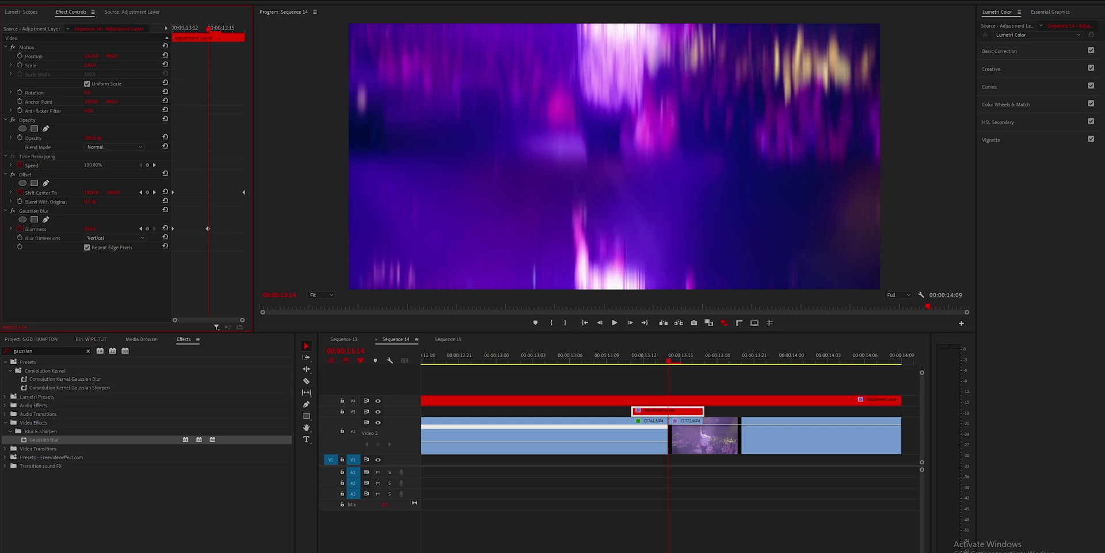
left_click_drag(212, 33, 233, 32)
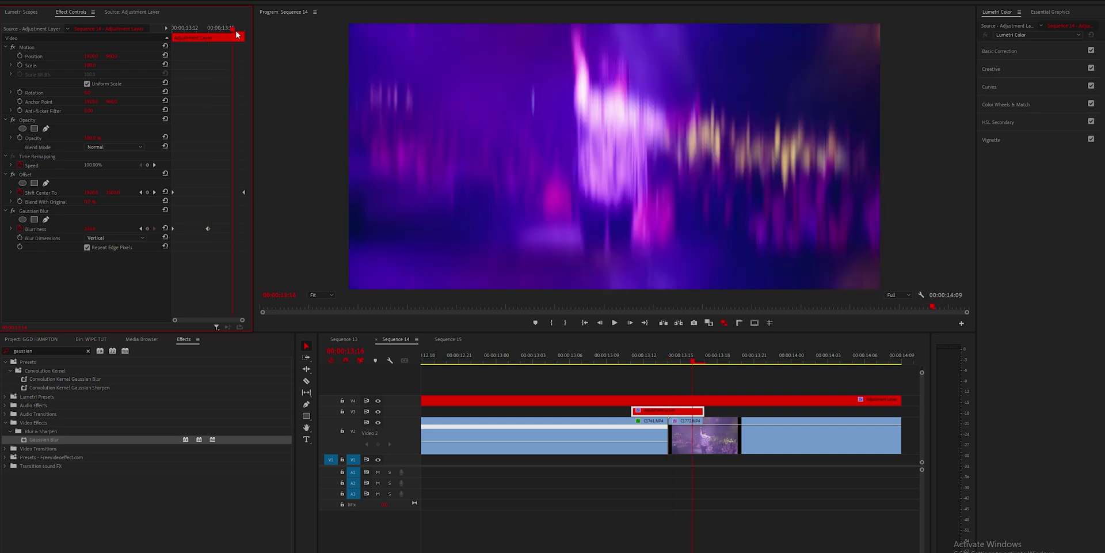
left_click(166, 230)
left_click_drag(233, 229, 244, 229)
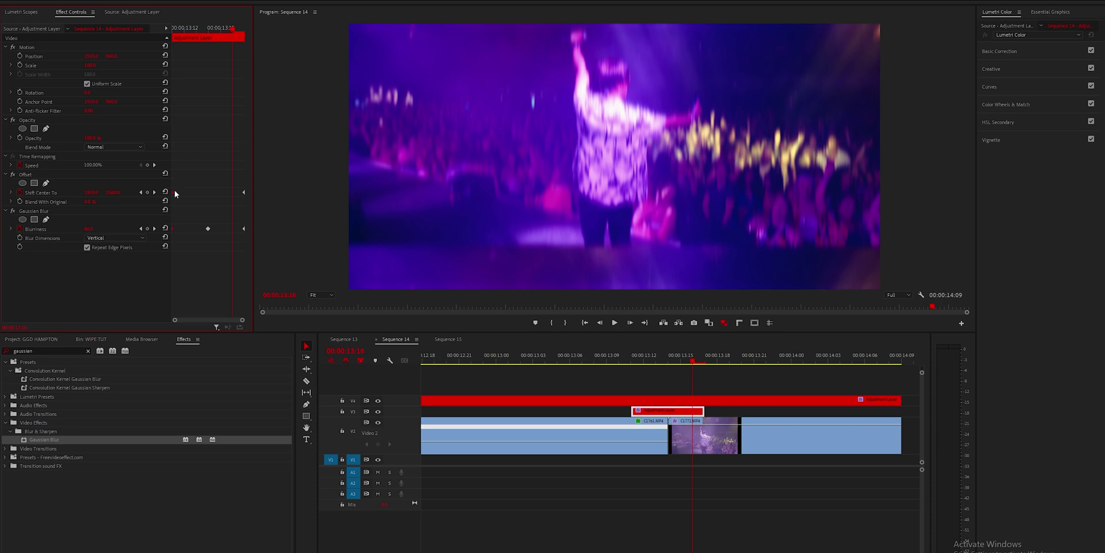
- Apply Bezier interpolation to the vertical transition's Shift Center To and Blurriness keyframes
right_click(174, 191)
mouse_move(215, 263)
left_click(296, 276)
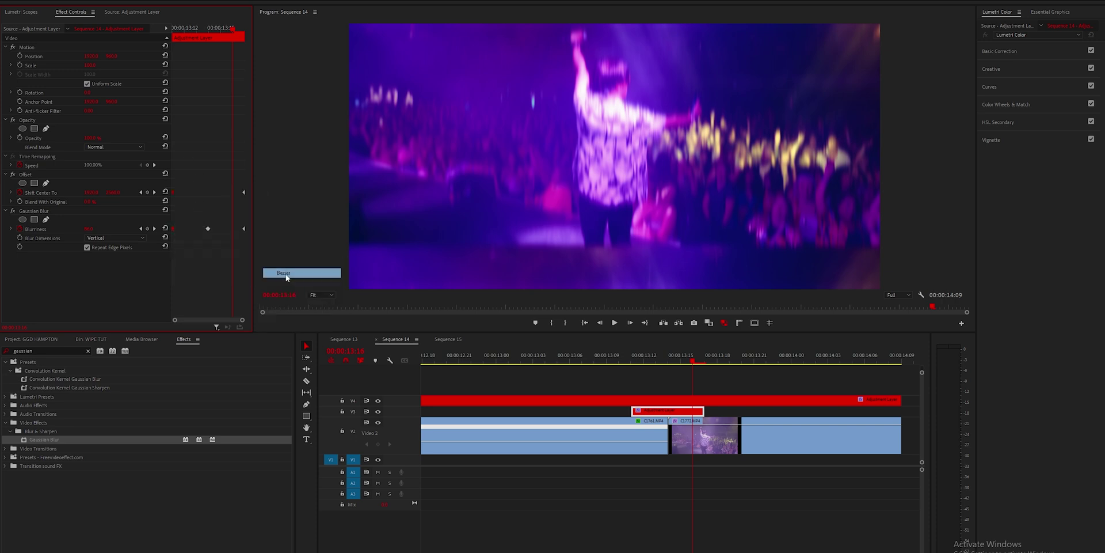
right_click(211, 232)
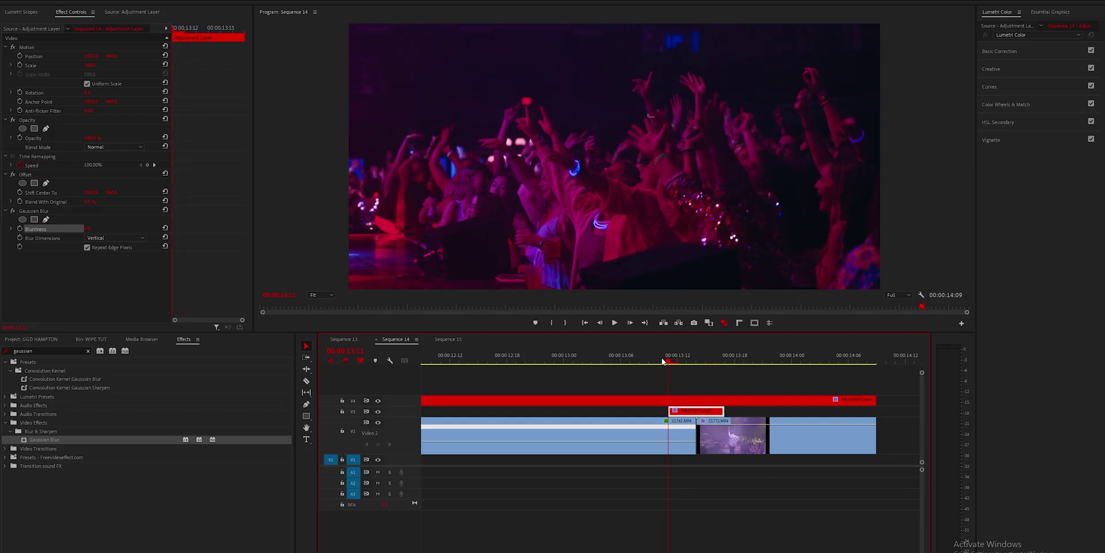
- Set the blur dimensions to Horizontal and keyframe Shift Center To as a horizontal shift from the adjustment layer's start to its end
left_click(106, 237)
left_click(108, 257)
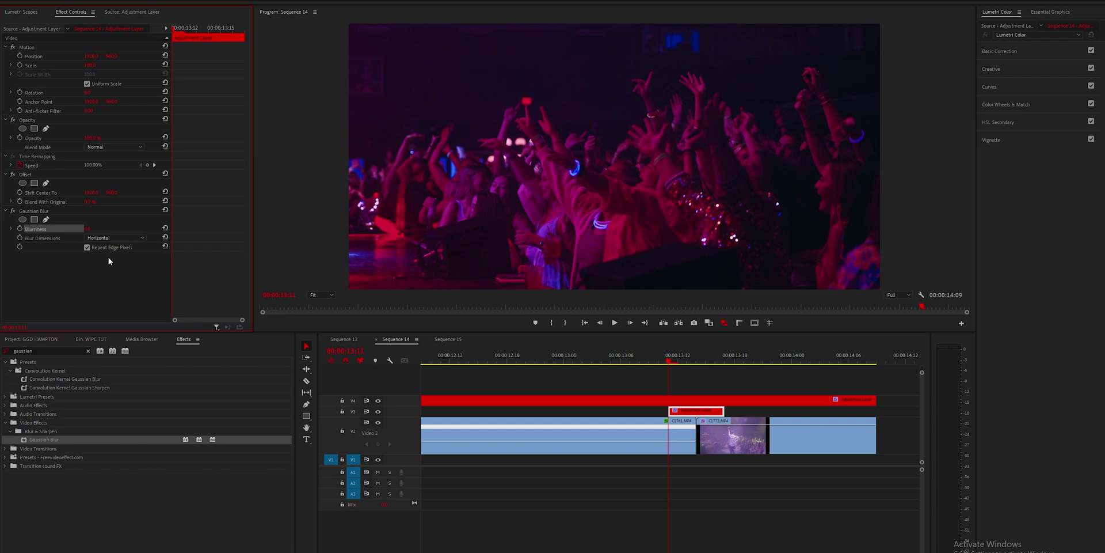
left_click(19, 193)
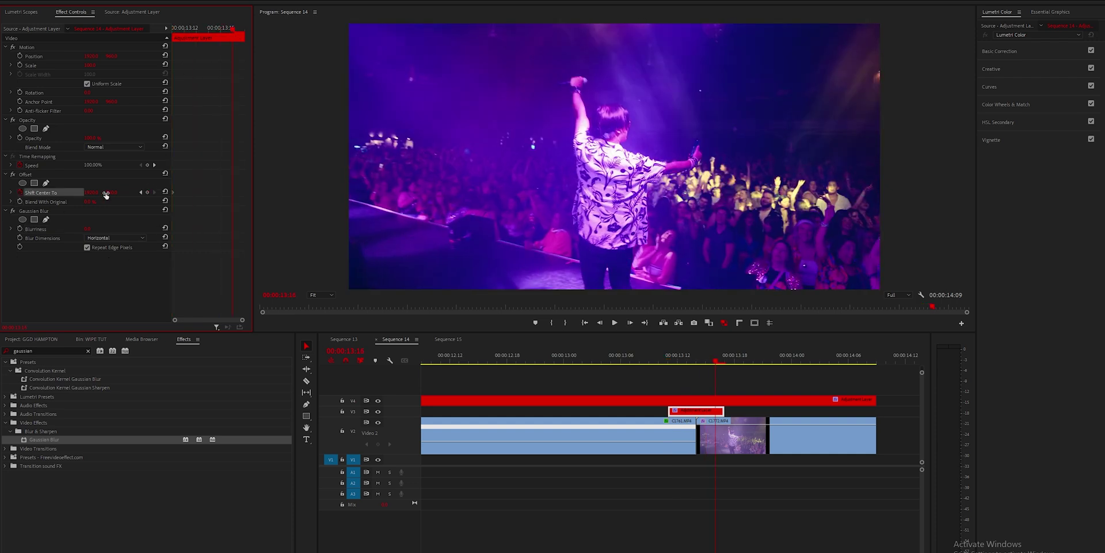
mouse_move(94, 194)
left_mouse_down()
mouse_move(156, 194)
mouse_move(96, 193)
left_mouse_up()
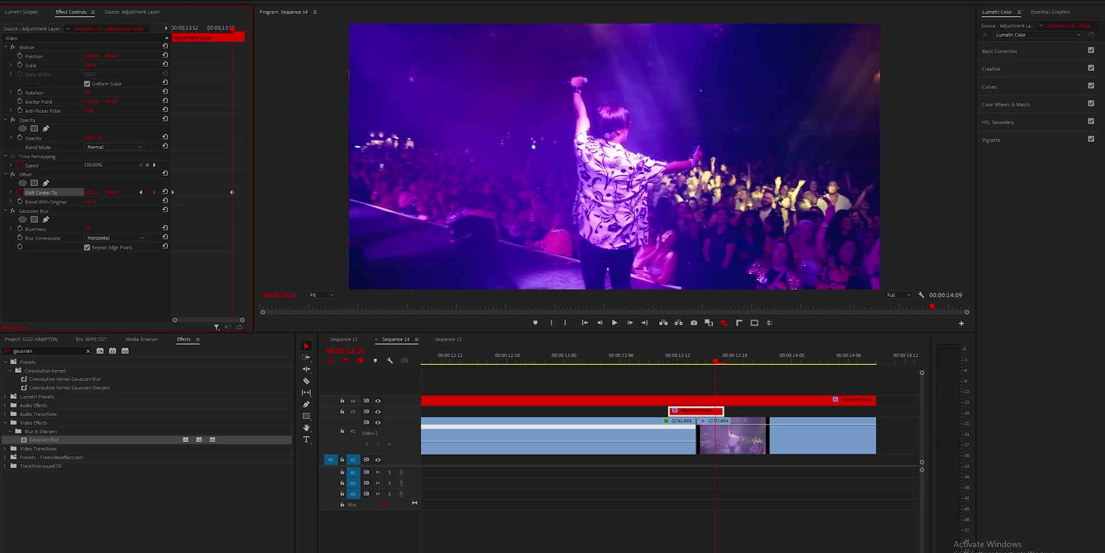
left_click(231, 194)
left_click_drag(232, 194, 246, 194)
- Keyframe the horizontal Blurriness from 0 at the layer's start, raised at 00:00:13:14, back to 0 at the layer's end
mouse_move(674, 364)
left_mouse_down()
mouse_move(722, 365)
mouse_move(669, 369)
left_mouse_up()
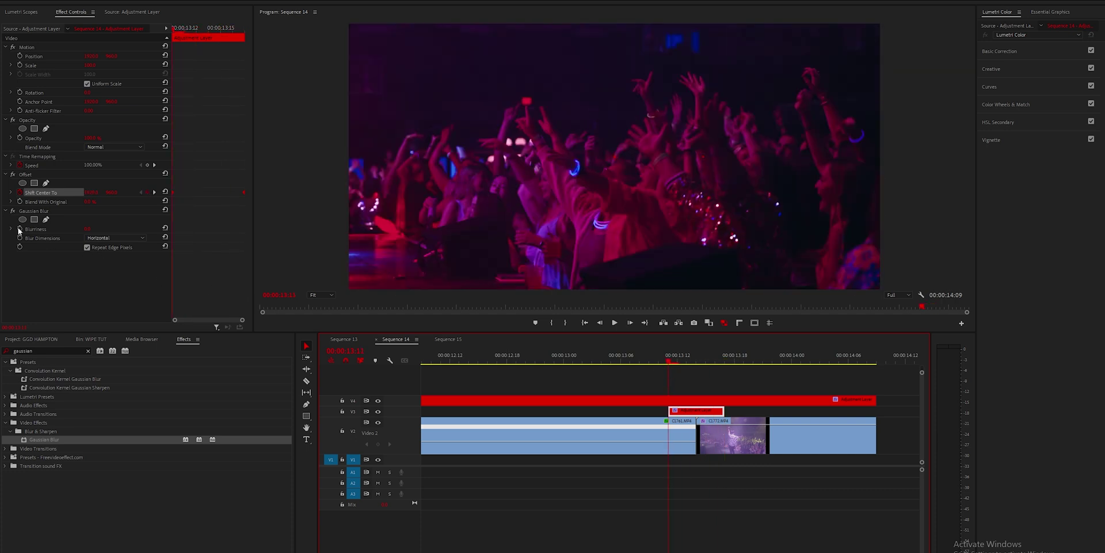
left_click_drag(180, 32, 209, 29)
left_click_drag(86, 230, 132, 231)
left_click_drag(209, 21, 233, 39)
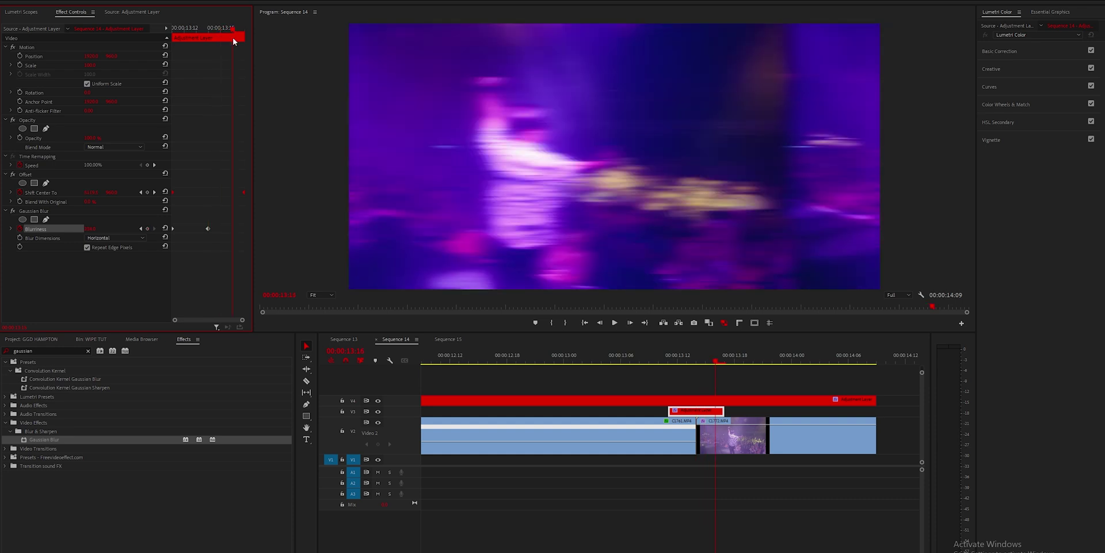
left_click(165, 228)
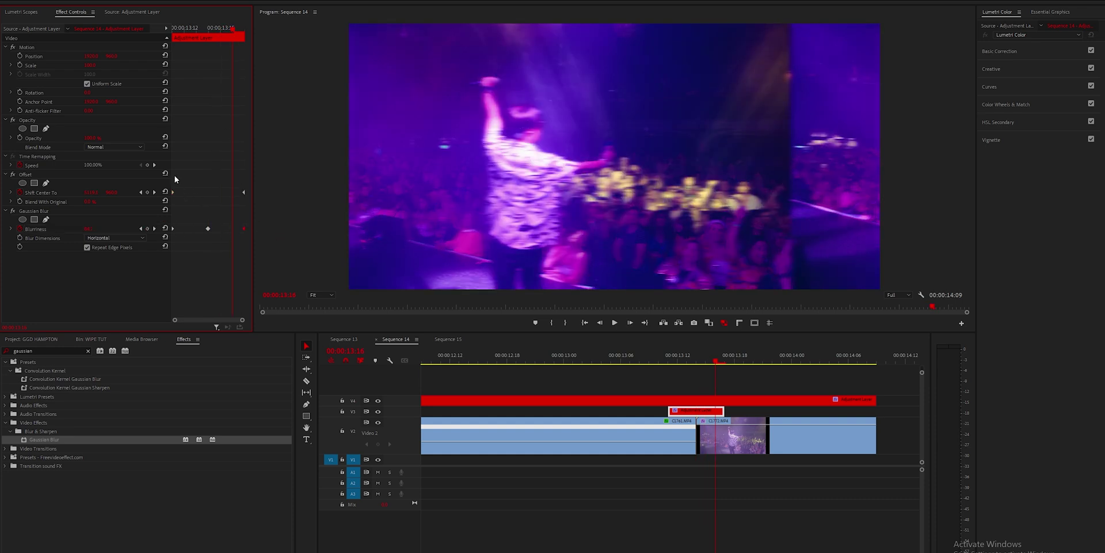